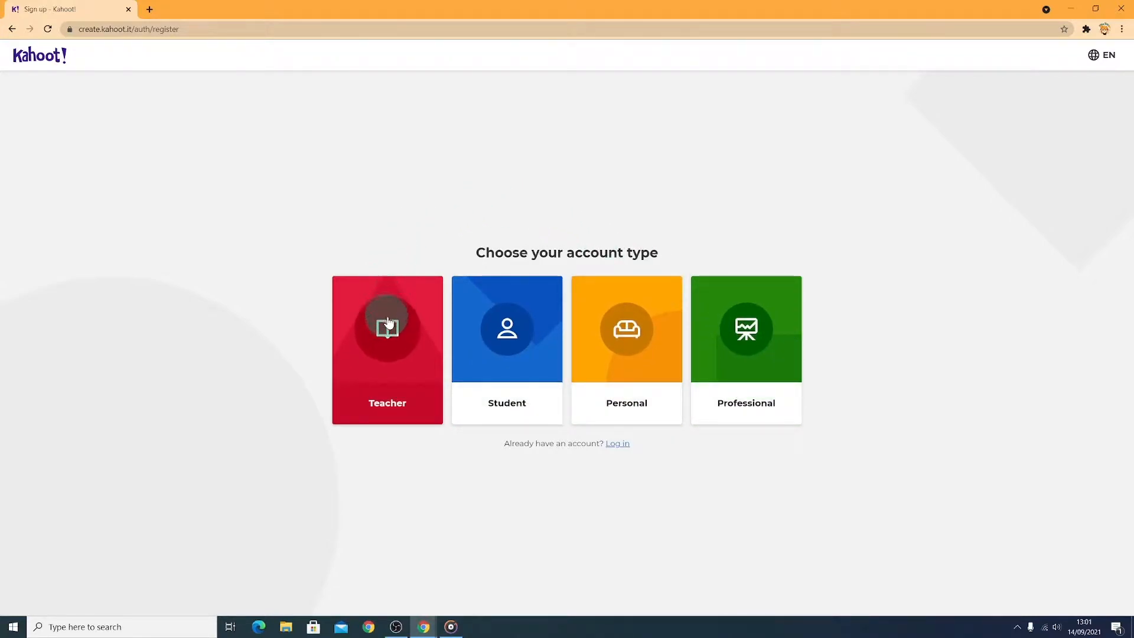
# Register a Teacher account for a School workplace, signing up with the existing Google account.
pyautogui.click(390, 406)
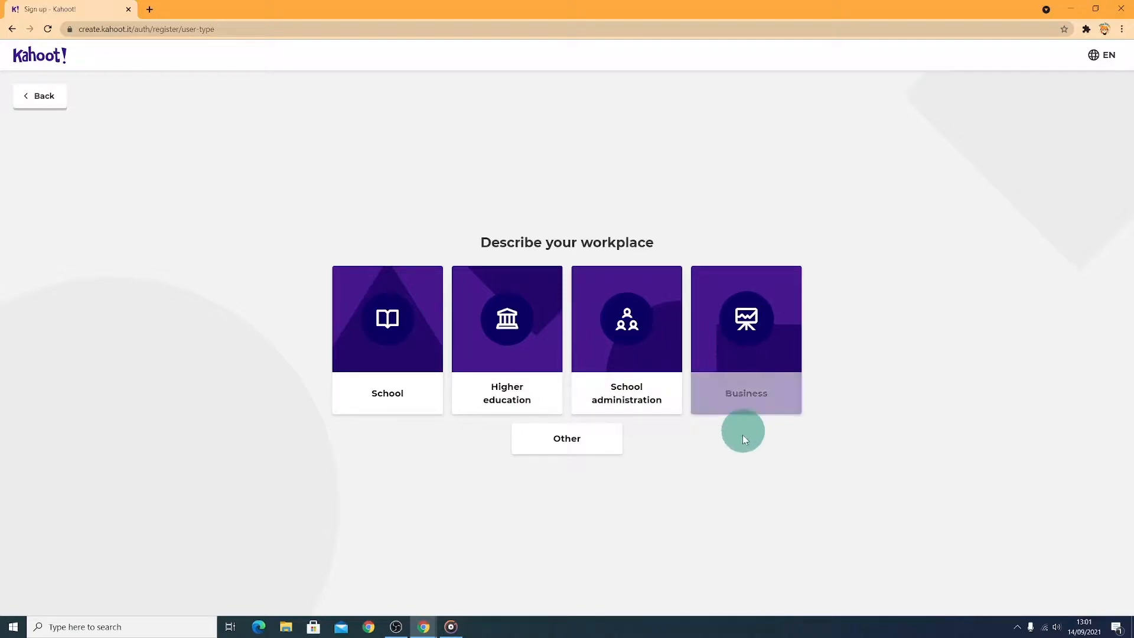
pyautogui.click(390, 398)
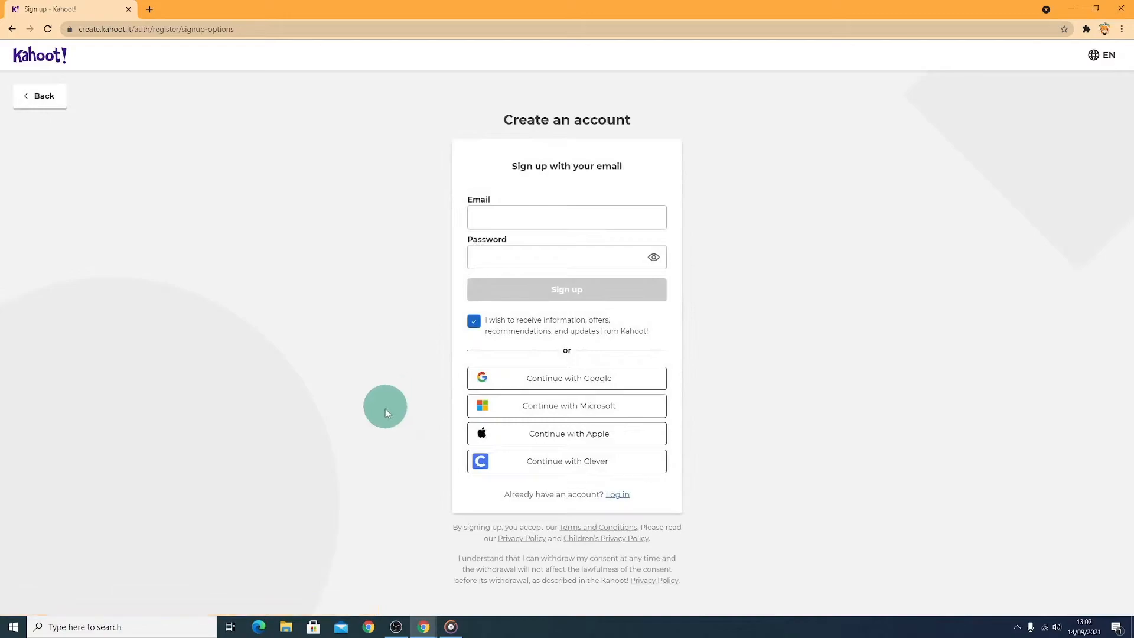
pyautogui.click(498, 217)
pyautogui.click(483, 245)
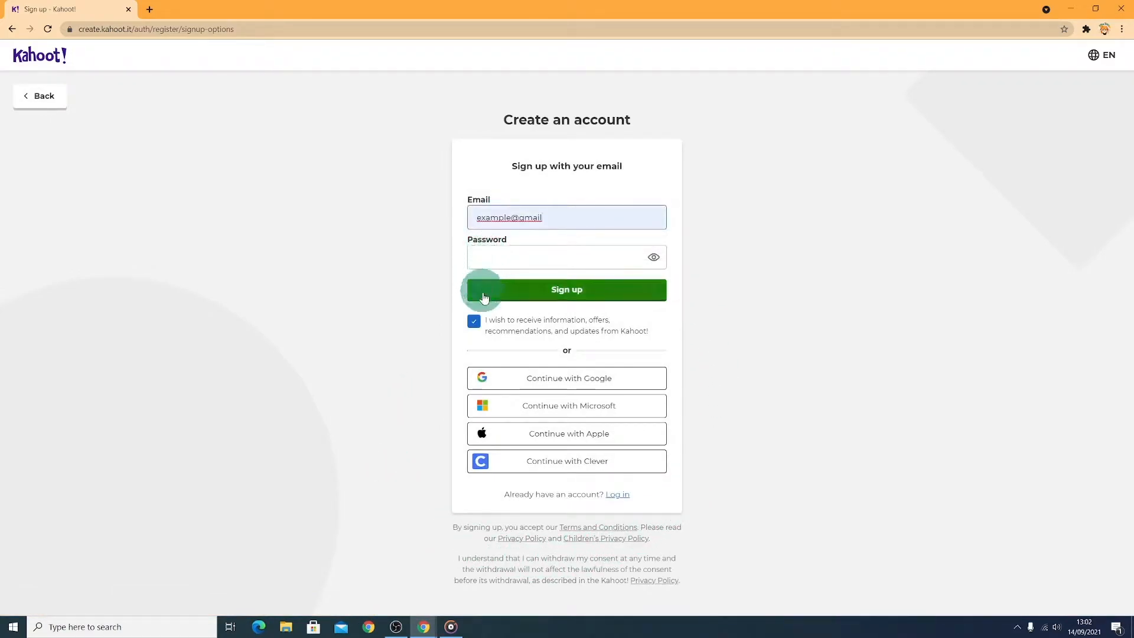
pyautogui.click(487, 378)
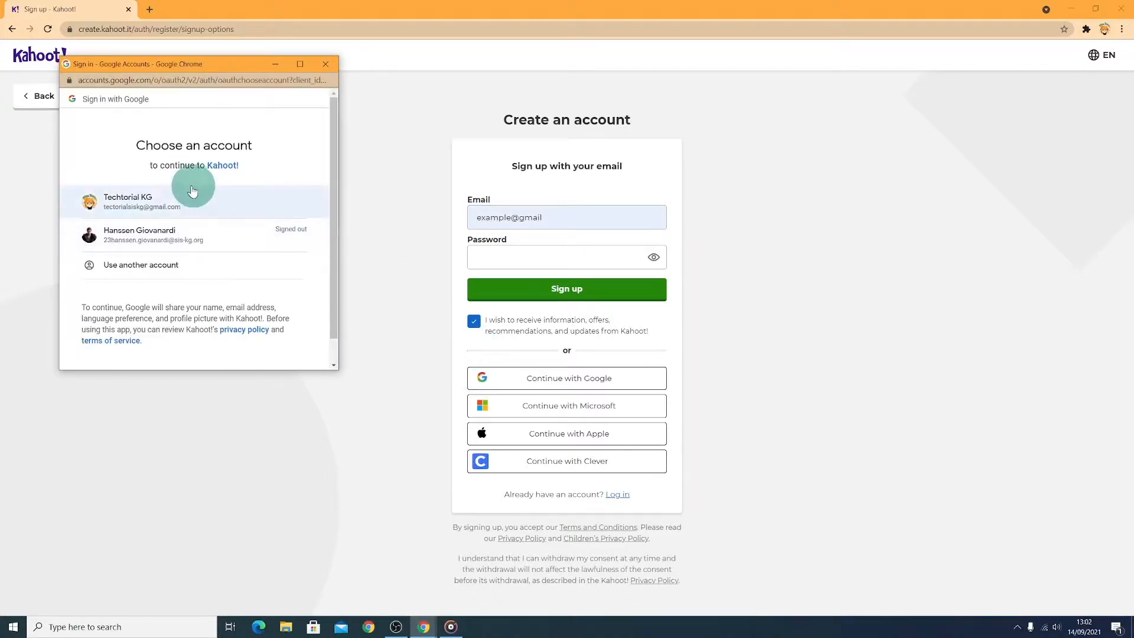
pyautogui.click(118, 205)
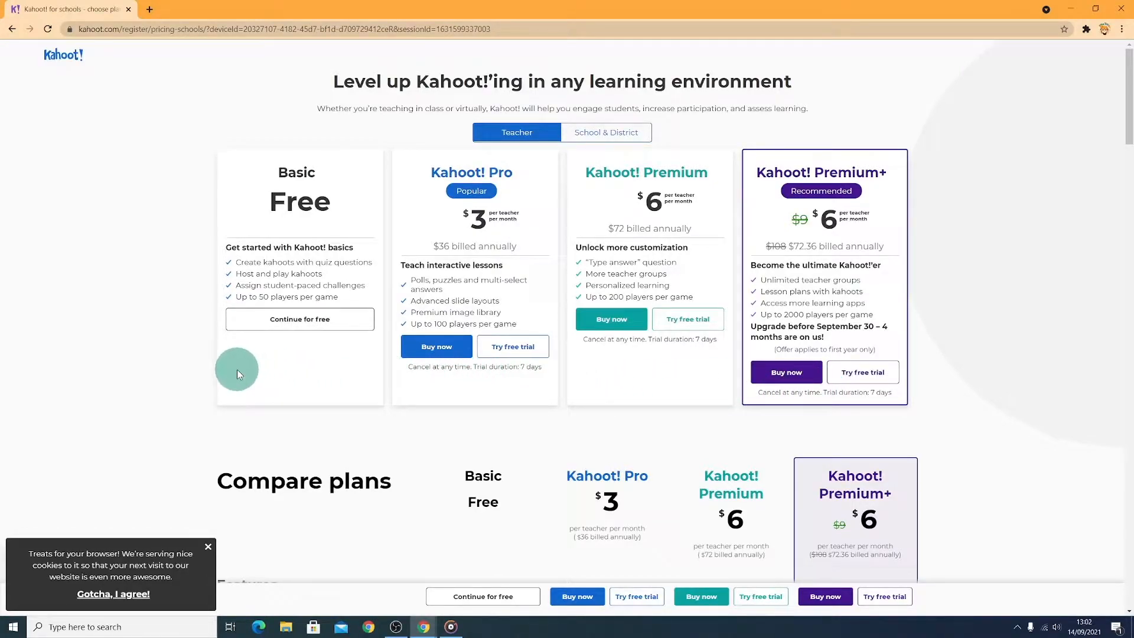
# Continue with the free Basic plan and skip the optional profile details.
pyautogui.click(303, 322)
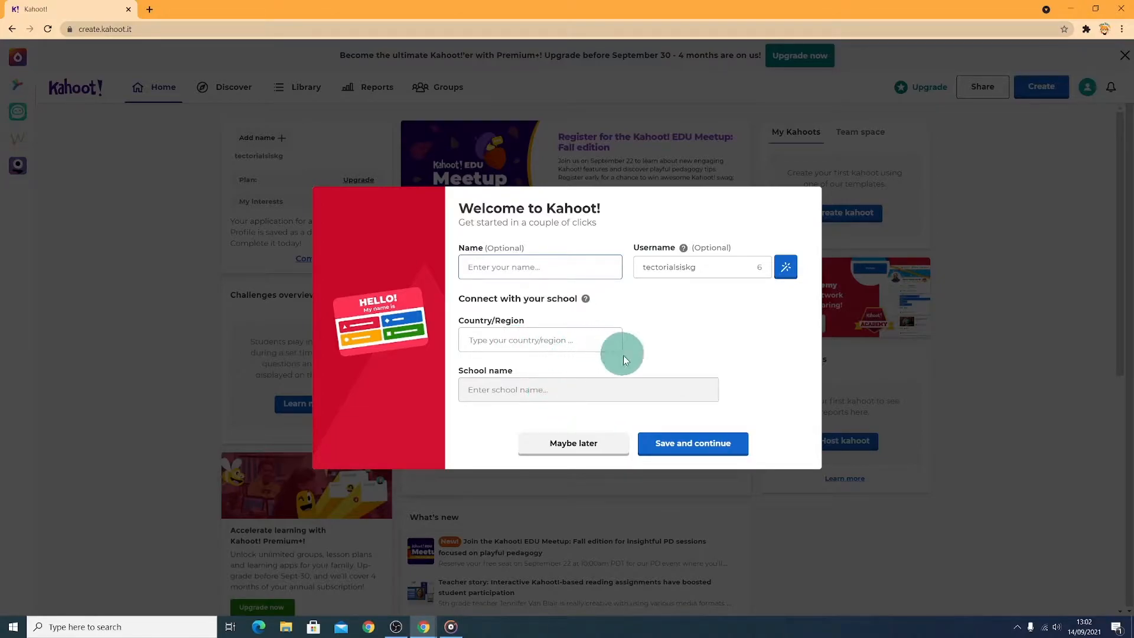
pyautogui.click(565, 447)
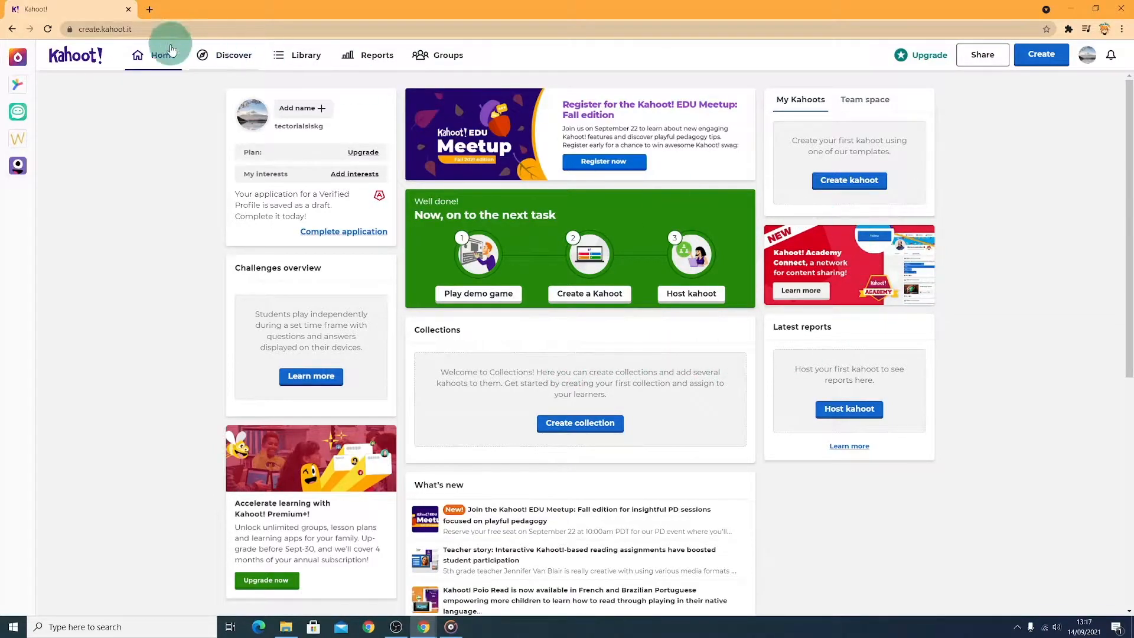
# Create a new blank kahoot and enter "Height of Fuji" as the first question.
pyautogui.click(1027, 59)
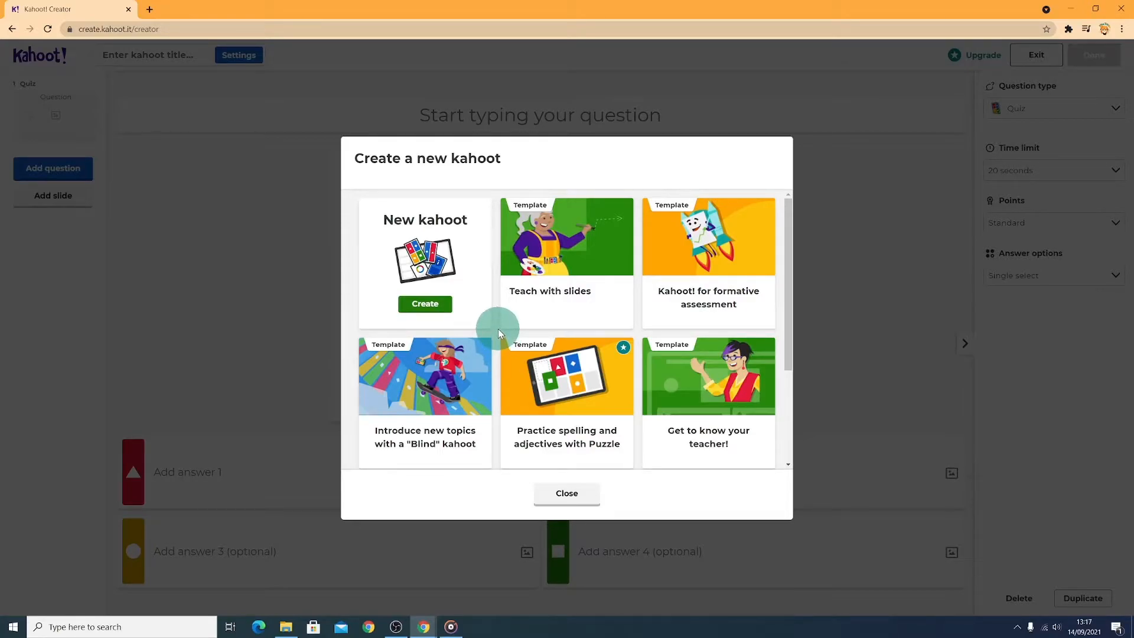
pyautogui.click(431, 306)
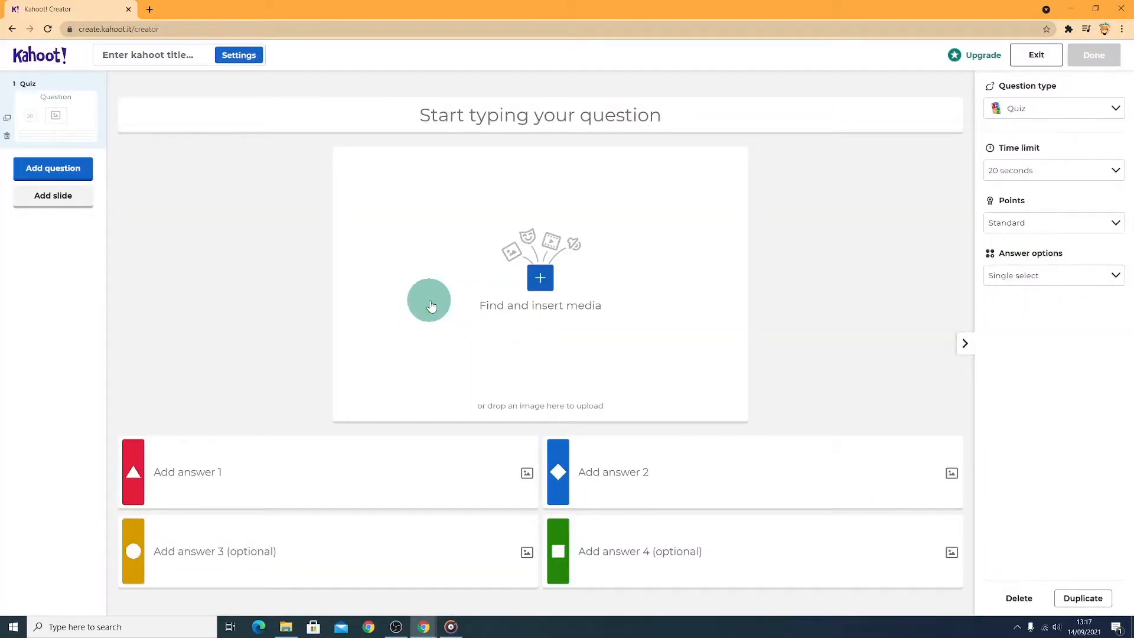
pyautogui.click(465, 124)
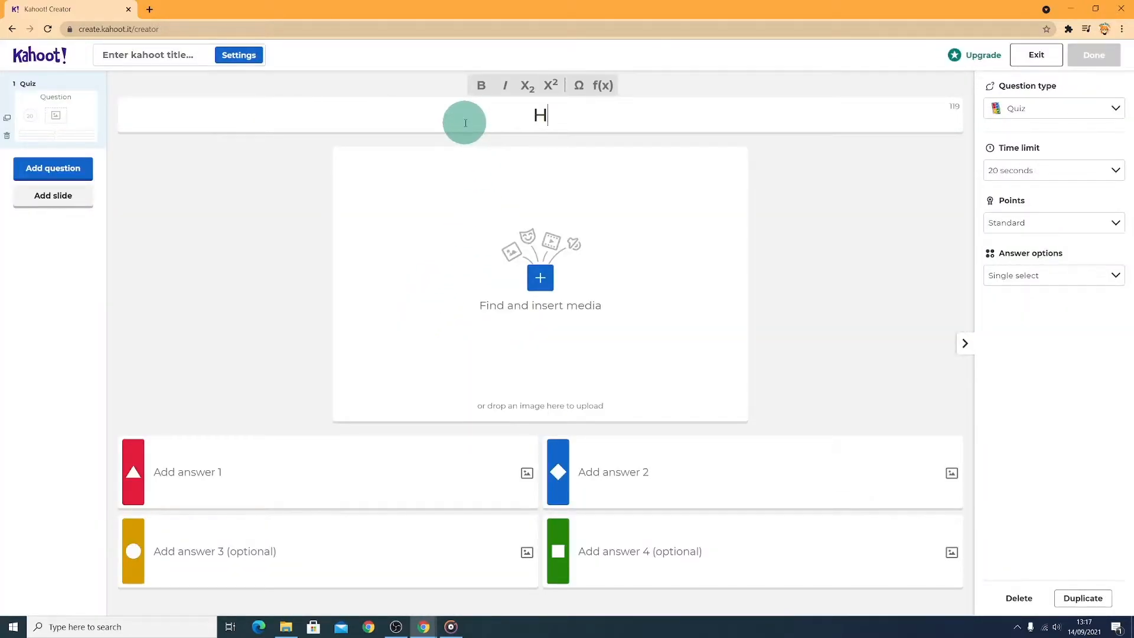
pyautogui.write('Height of Fuji')
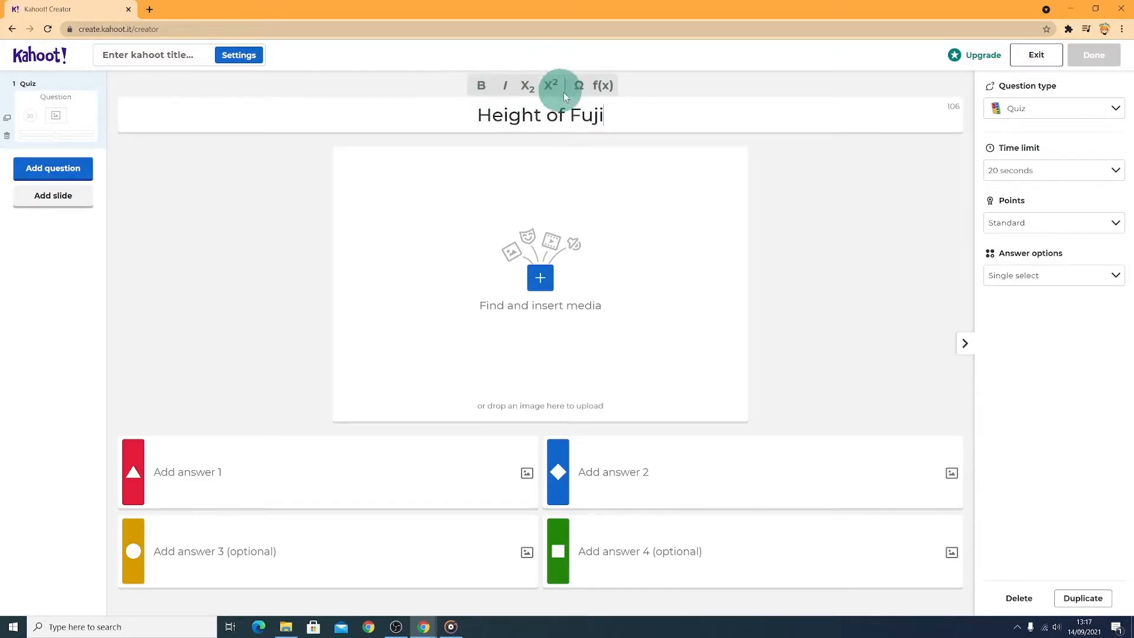
pyautogui.write('r')
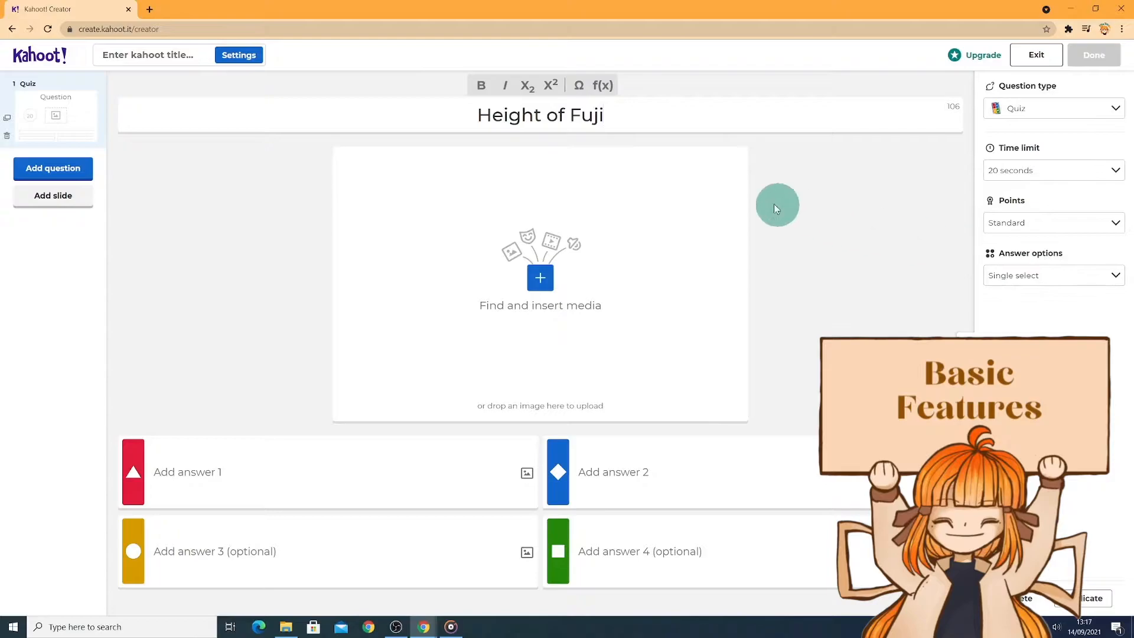
# Try bold, italic, subscript and superscript formatting on the word "Fuji" in the question.
pyautogui.moveTo(604, 115); pyautogui.dragTo(571, 115)
pyautogui.click(481, 87)
pyautogui.click(504, 86)
pyautogui.click(526, 86)
pyautogui.click(526, 86)
pyautogui.click(548, 86)
pyautogui.click(556, 87)
# Examine the special characters and the equation editor for the question text, inserting nothing.
pyautogui.click(578, 84)
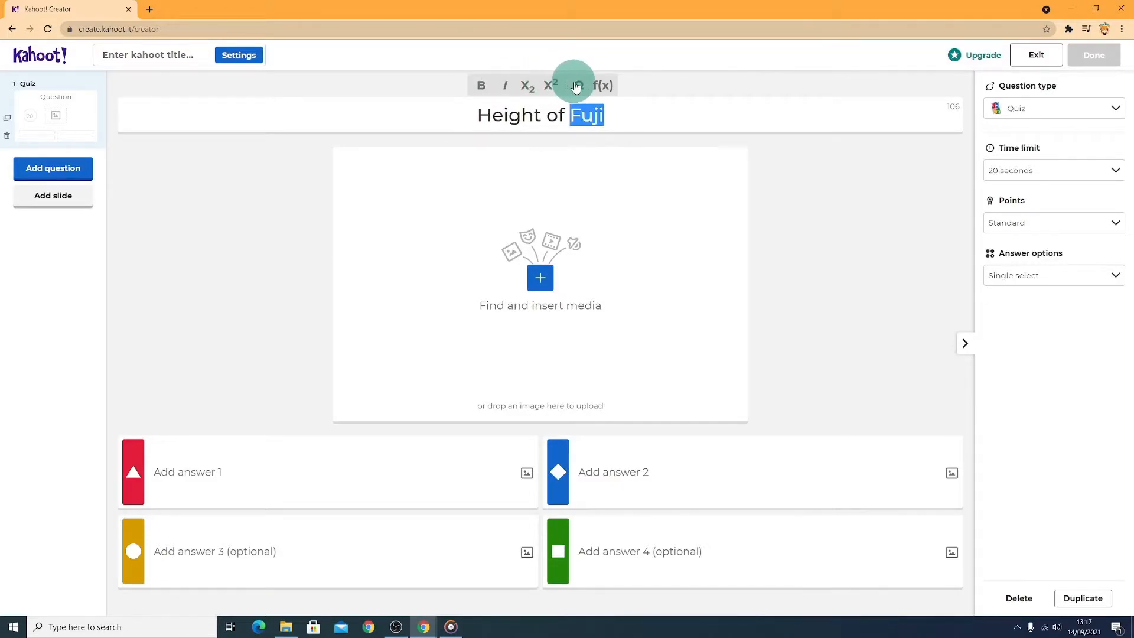
pyautogui.click(562, 511)
pyautogui.click(614, 105)
pyautogui.click(604, 88)
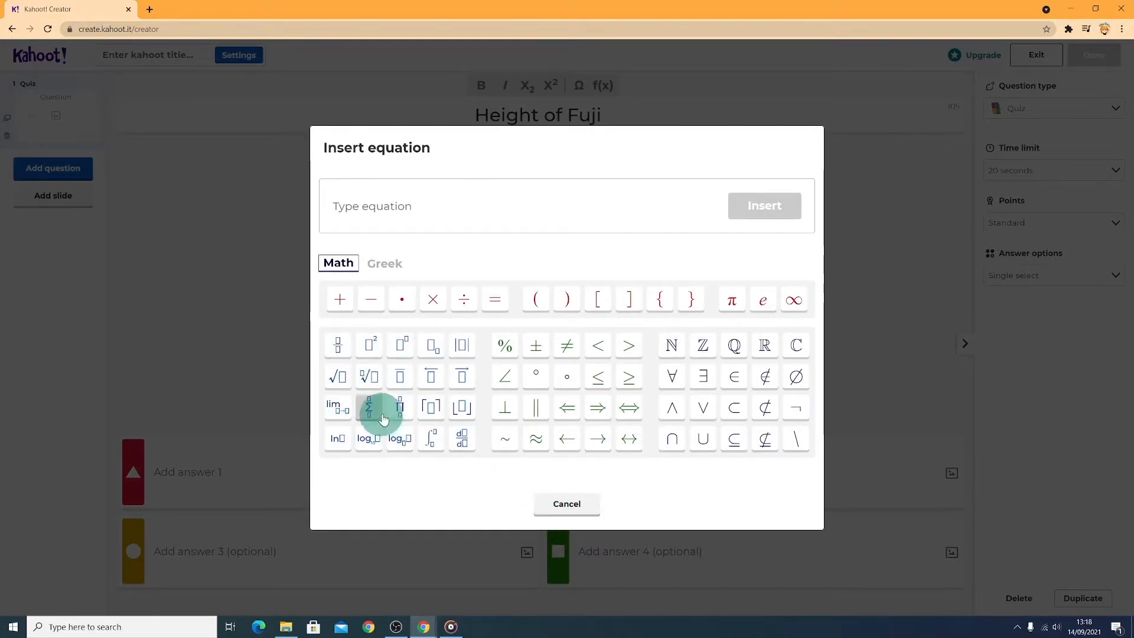
pyautogui.click(579, 499)
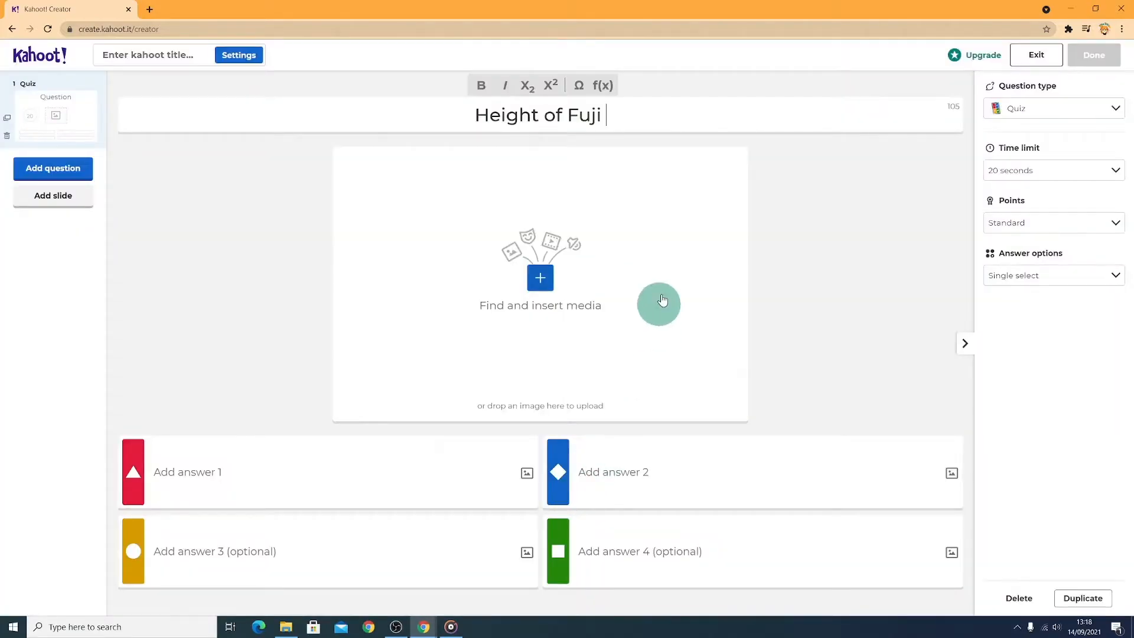
# Insert a square root equation after the question text and delete it again.
pyautogui.click(603, 86)
pyautogui.click(336, 376)
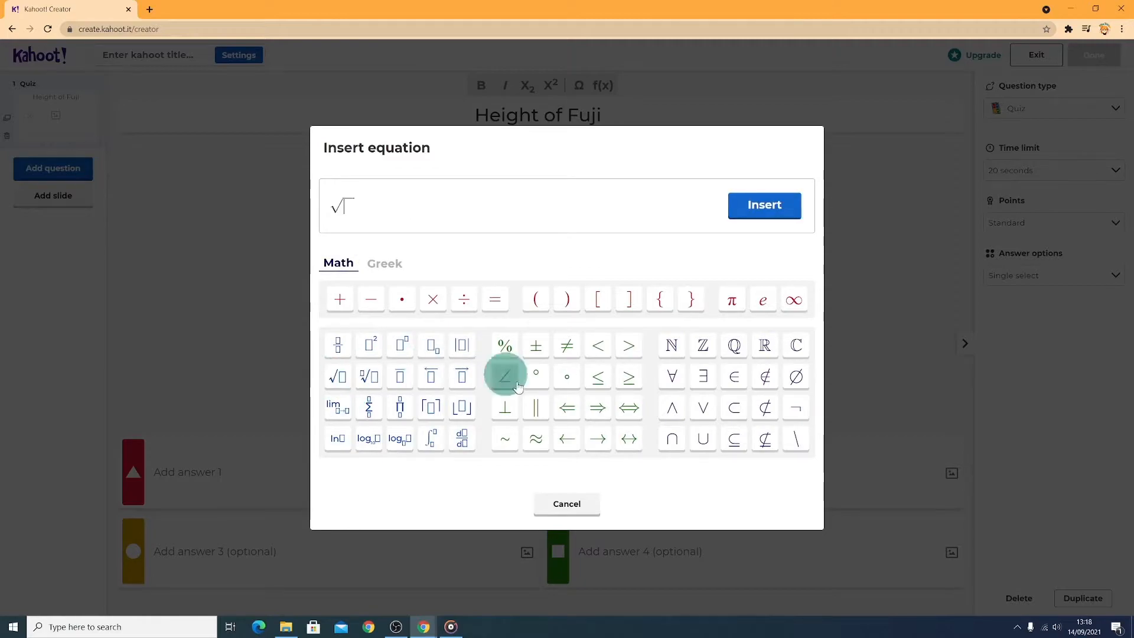
pyautogui.click(751, 206)
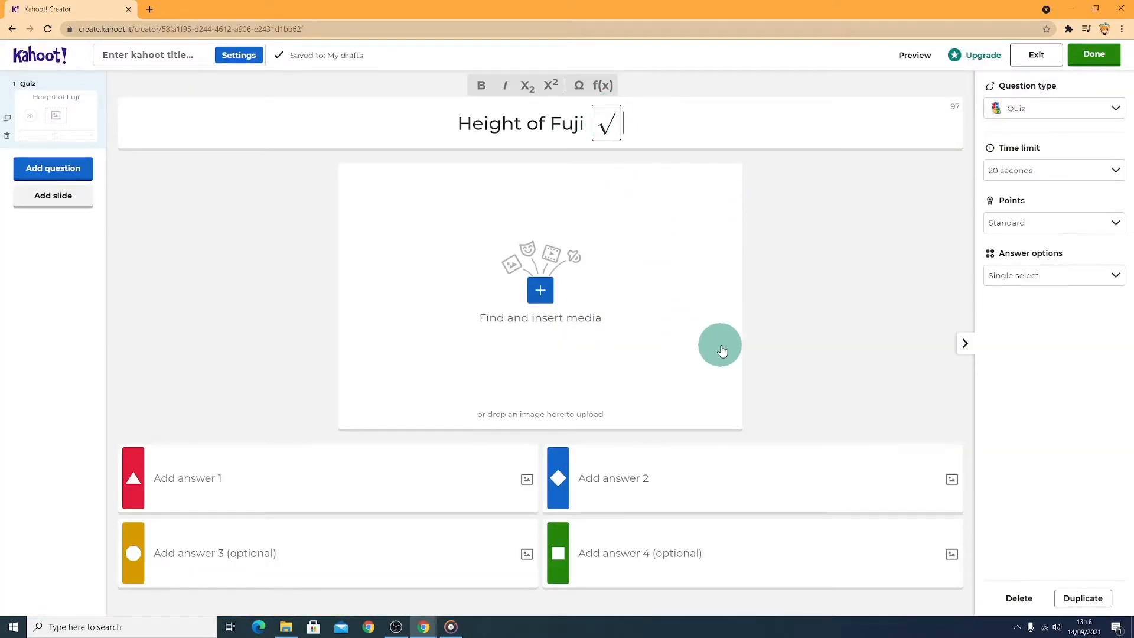
pyautogui.press('BackSpace')
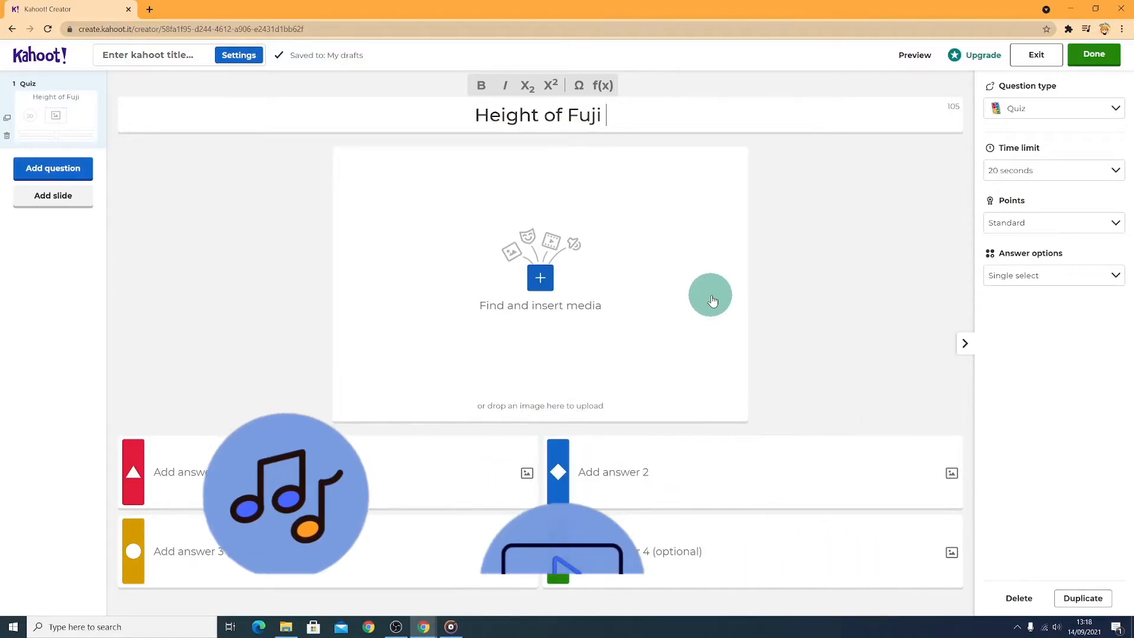
# Examine the popular images in the question's media library and the image files available for upload.
pyautogui.click(540, 278)
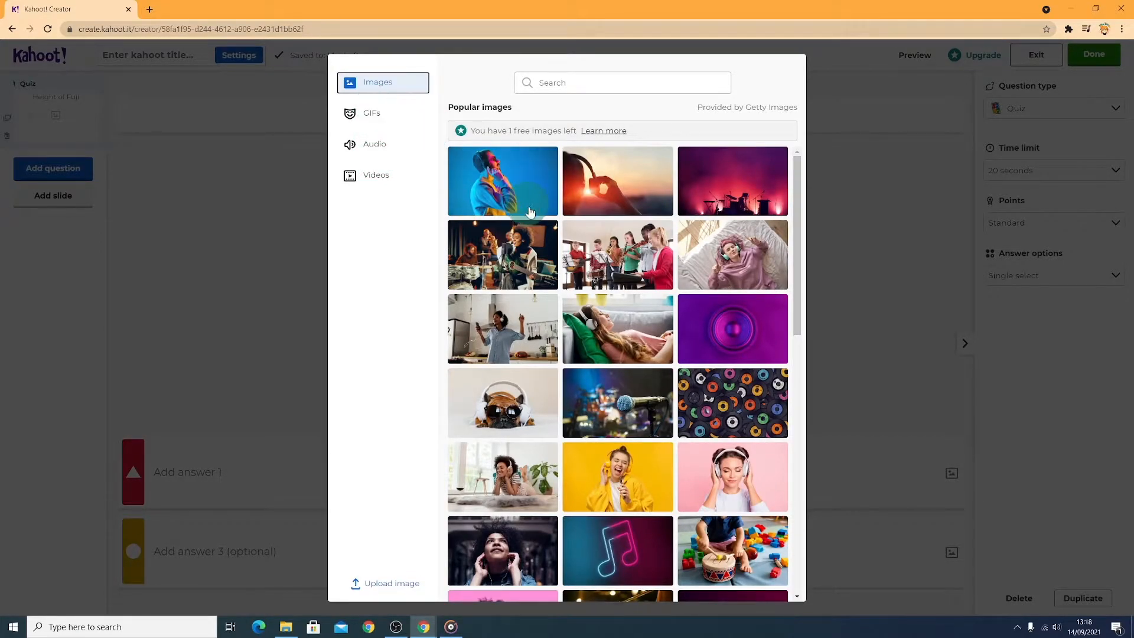
pyautogui.scroll(-8, 585, 320)
pyautogui.scroll(5, 585, 321)
pyautogui.scroll(3, 584, 321)
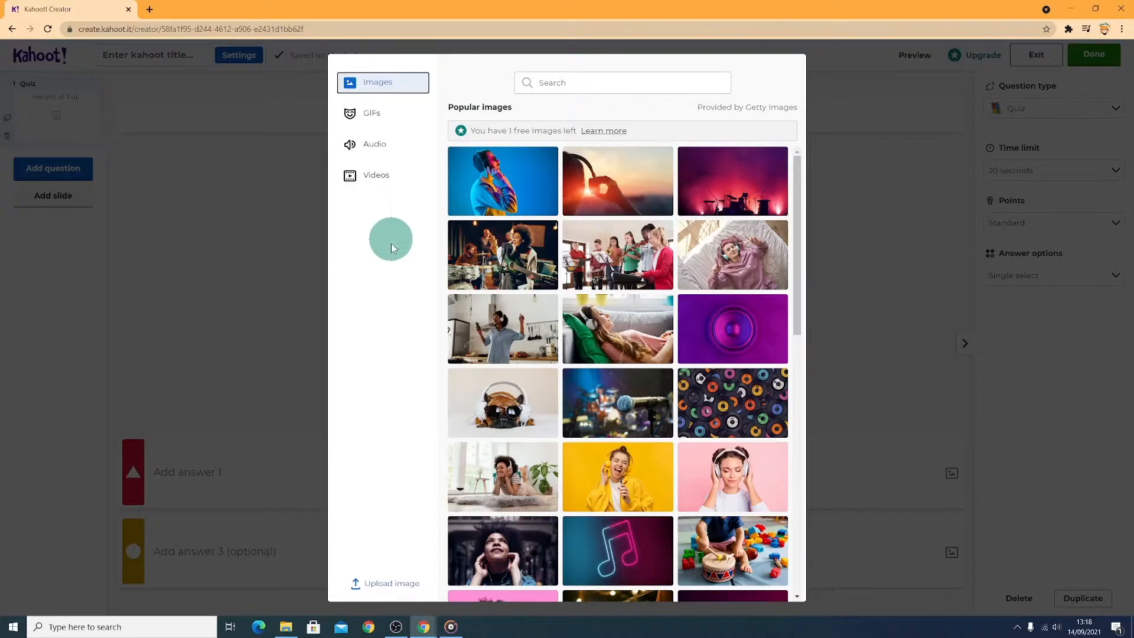
pyautogui.click(387, 585)
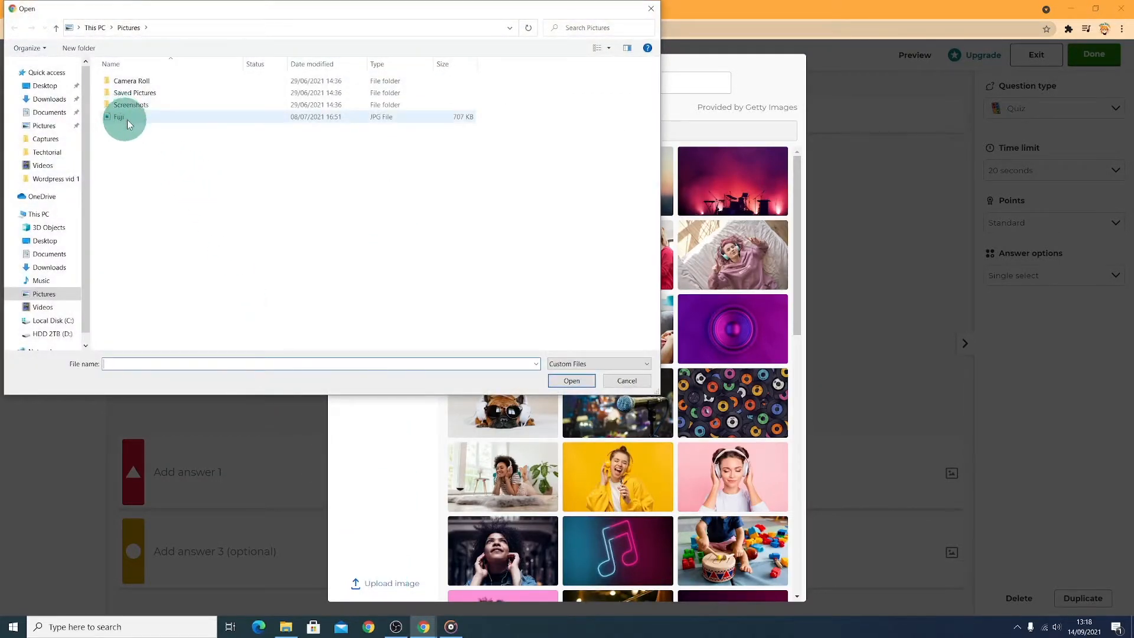
pyautogui.click(651, 8)
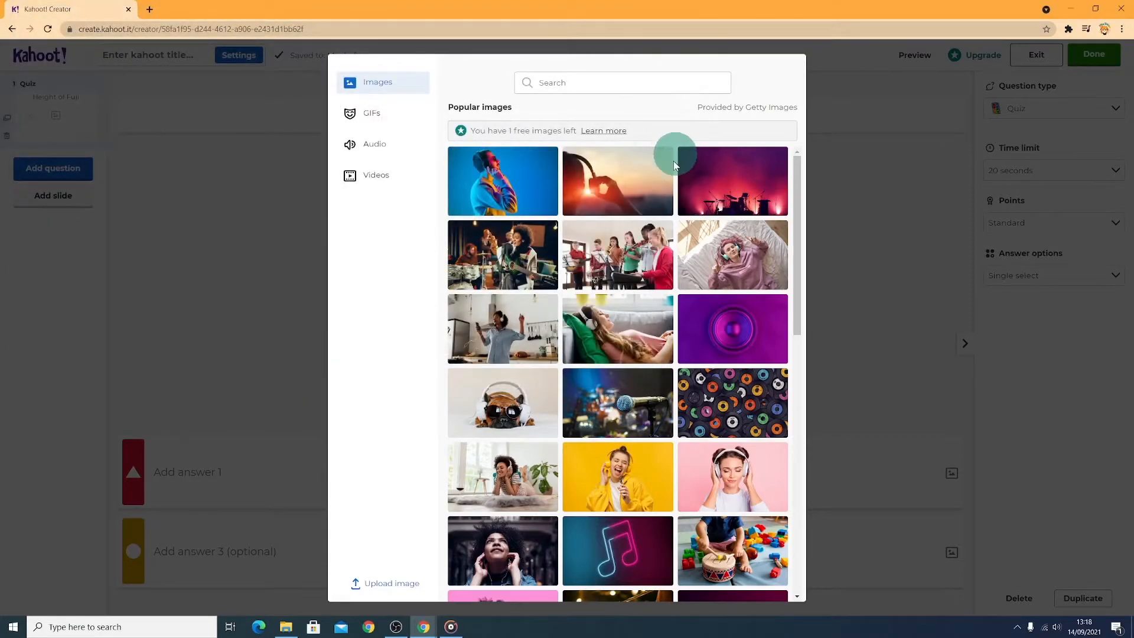
# Add read-aloud audio with the text "hello there" in English (detected) to the question, and remove it again.
pyautogui.click(376, 145)
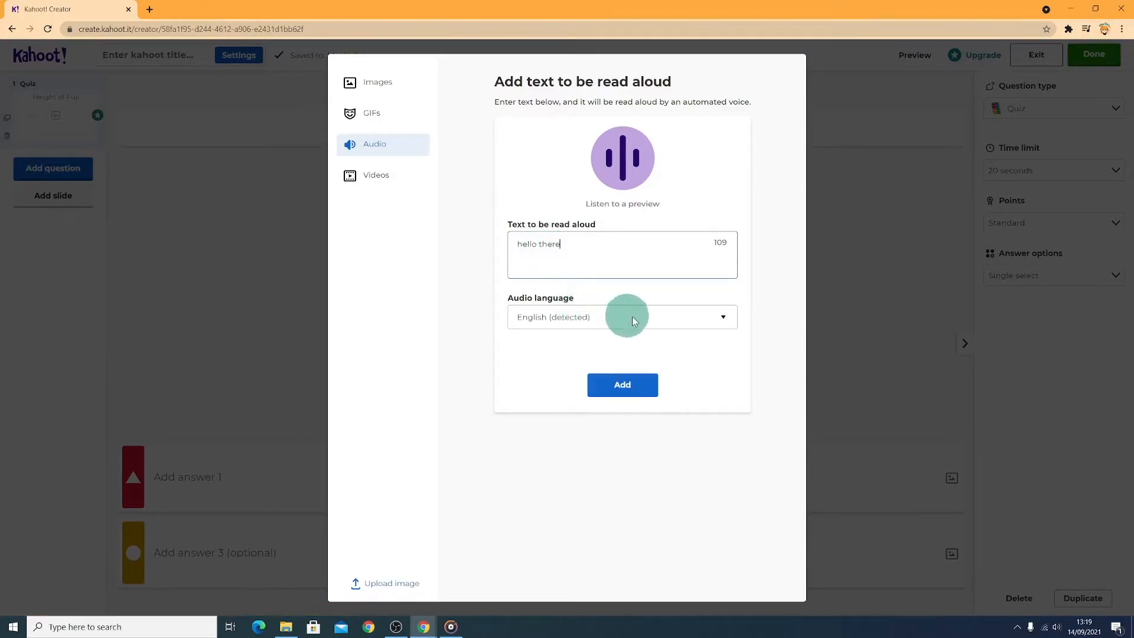
pyautogui.click(690, 313)
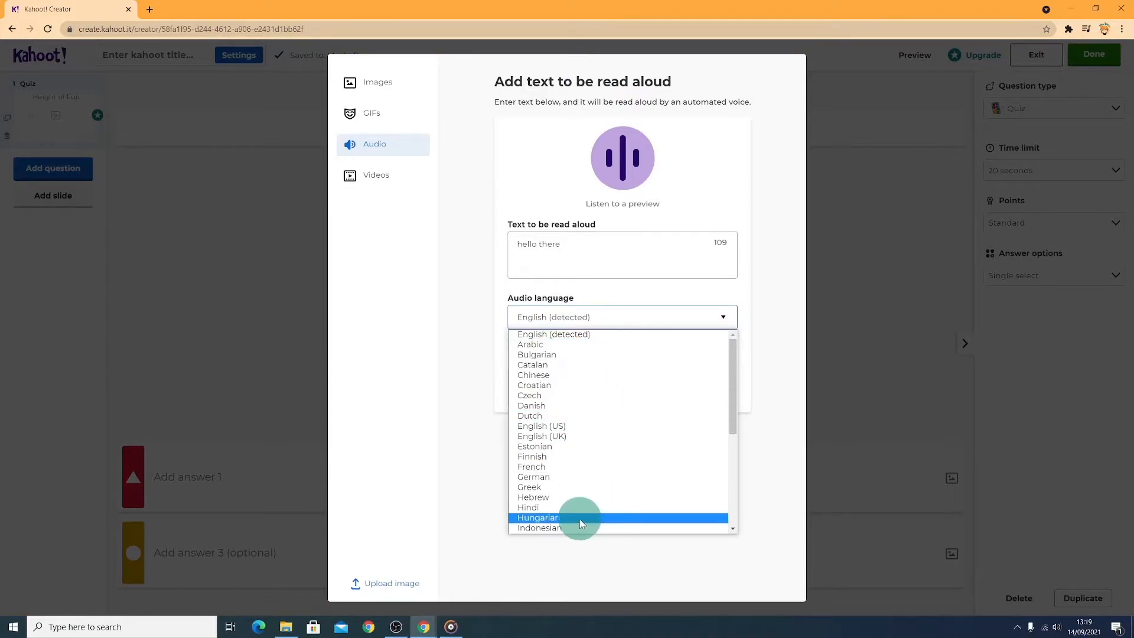
pyautogui.click(501, 480)
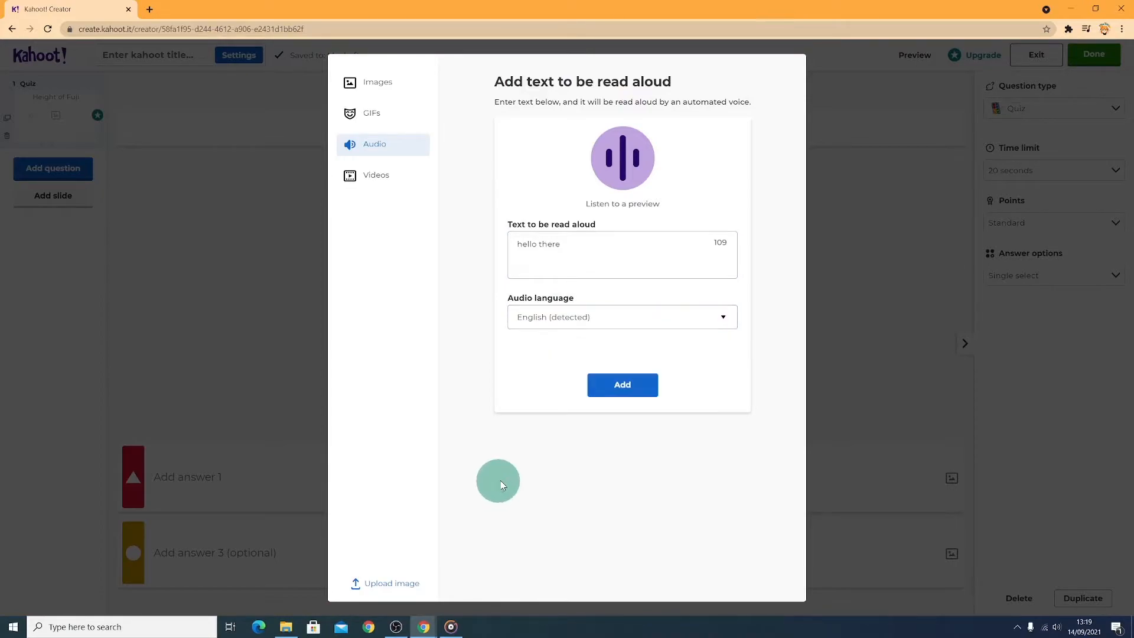
pyautogui.click(630, 387)
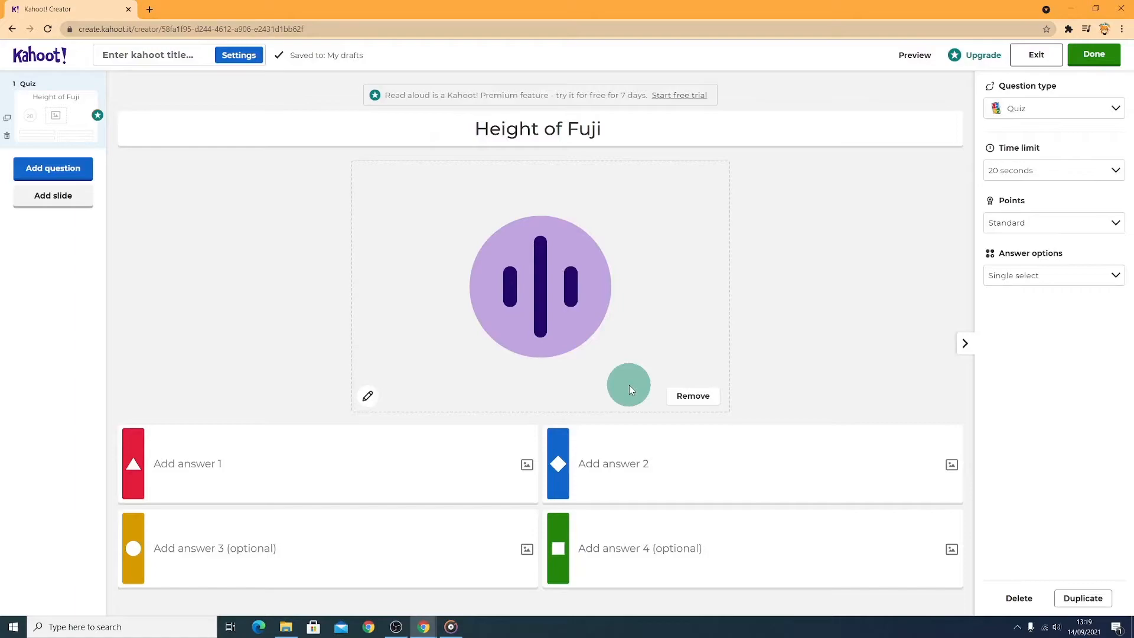
pyautogui.click(682, 395)
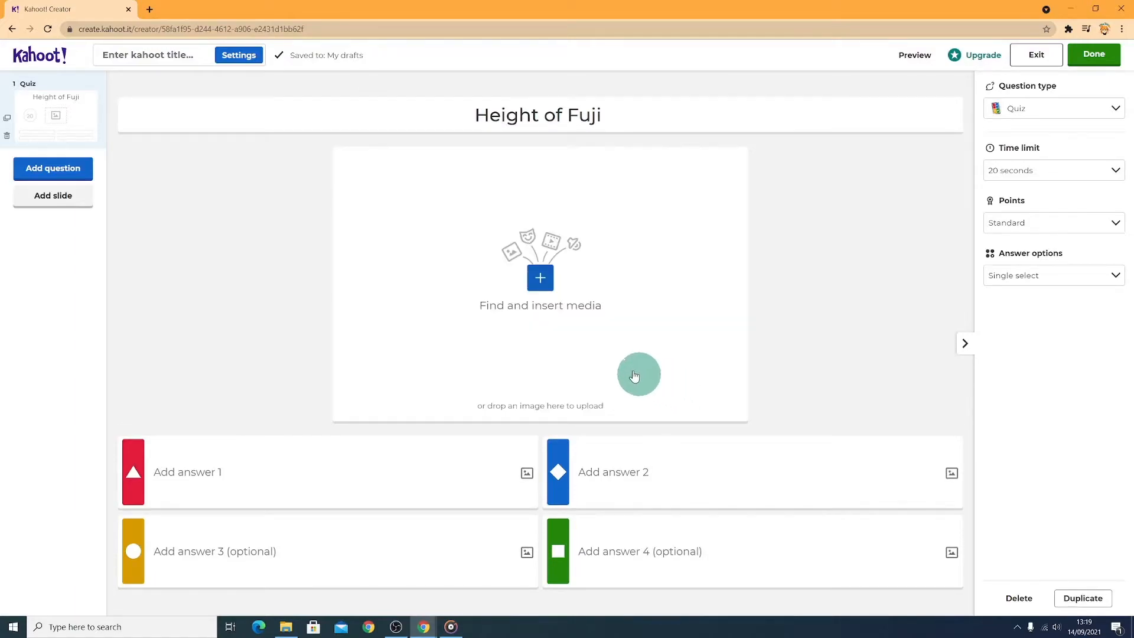
pyautogui.click(540, 277)
pyautogui.click(377, 173)
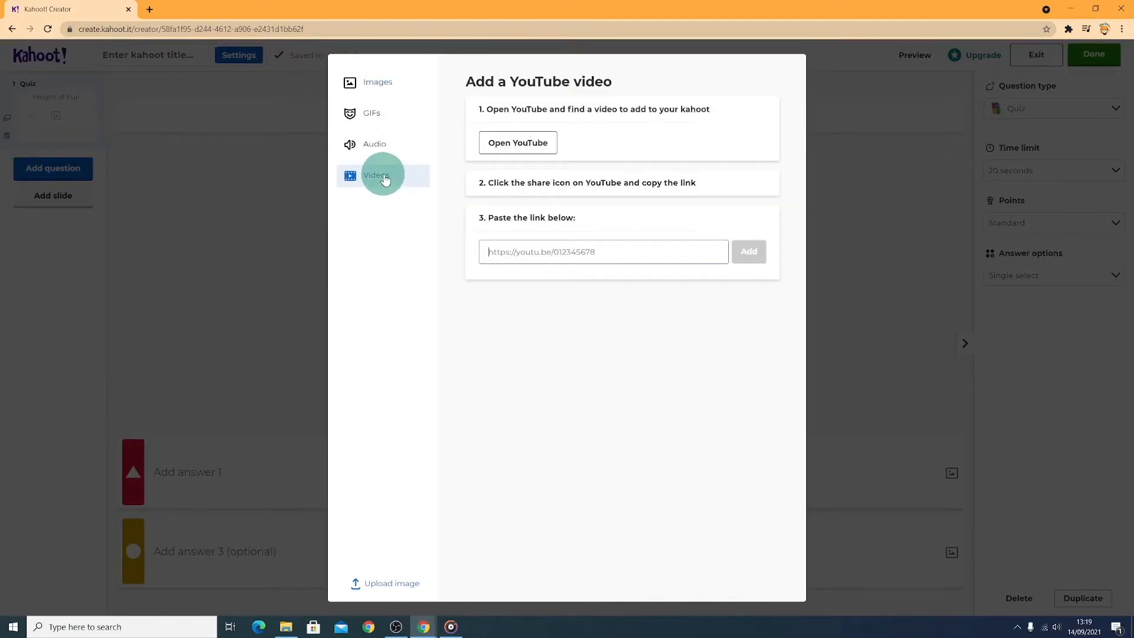
pyautogui.click(520, 251)
pyautogui.write('https://youtu.be/E29VII9OWDs')
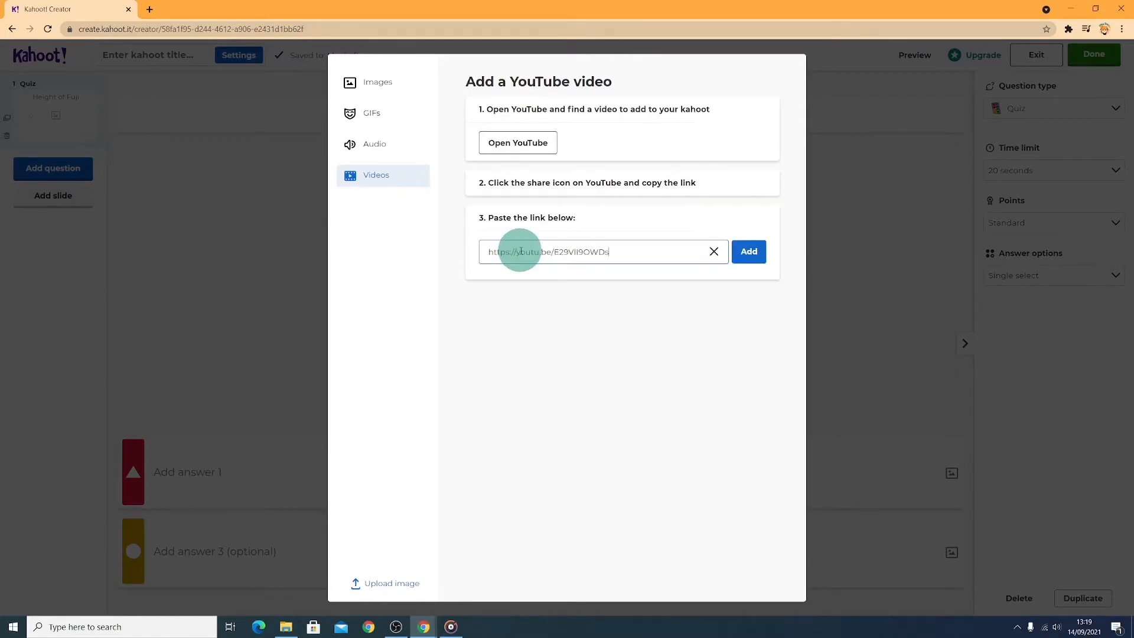
pyautogui.click(747, 251)
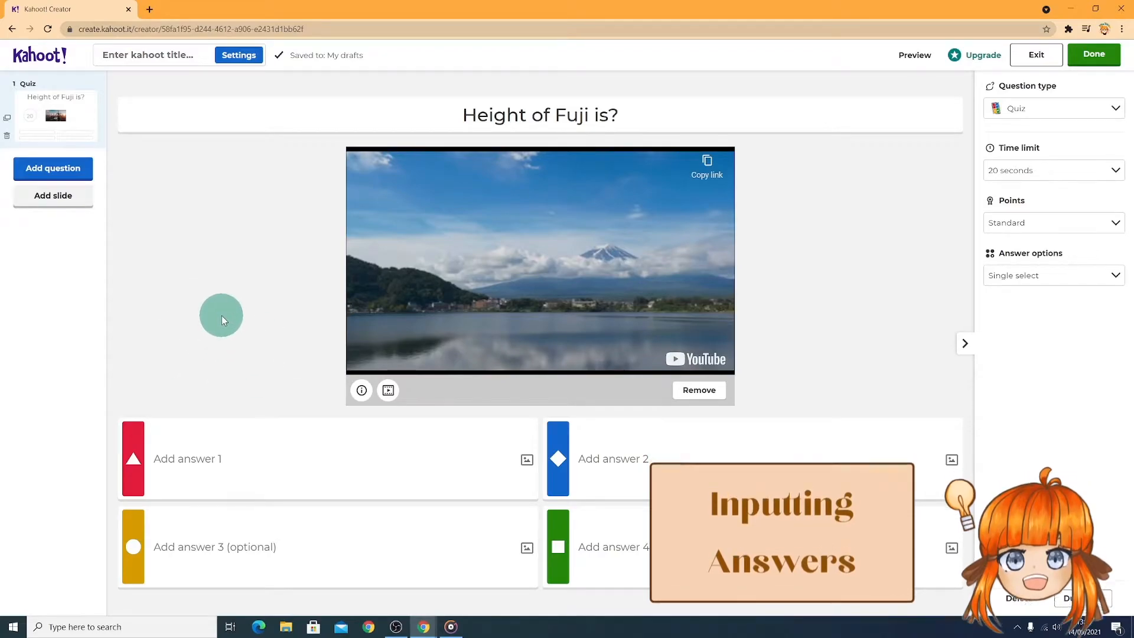
# Browse the image library for answer 1 and leave it without choosing an image.
pyautogui.click(526, 459)
pyautogui.scroll(-5, 496, 236)
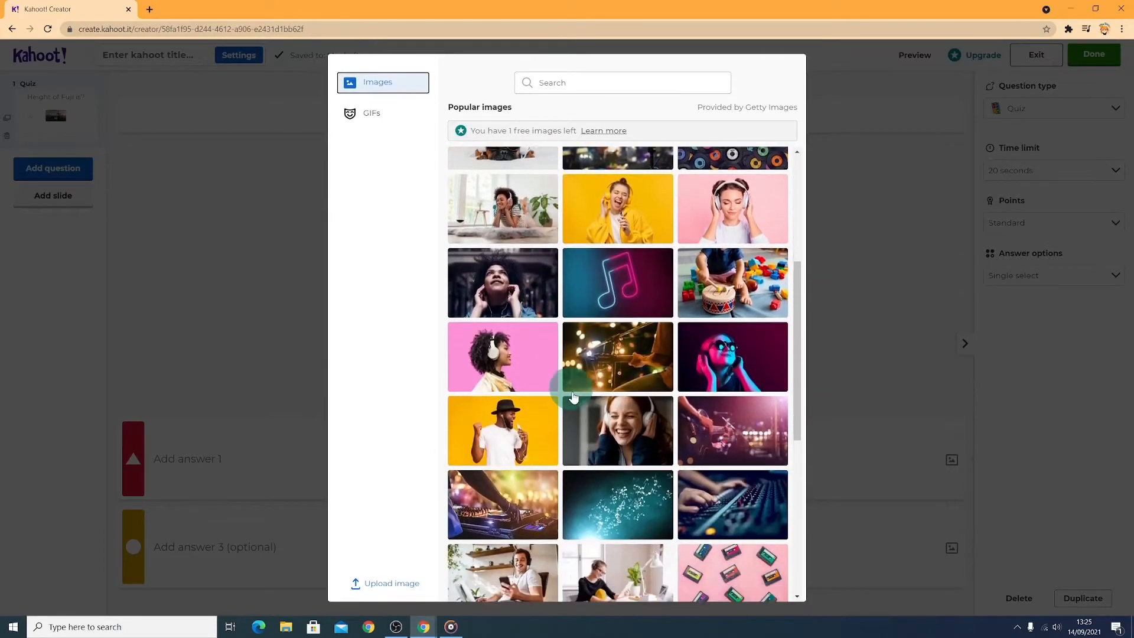
pyautogui.click(256, 334)
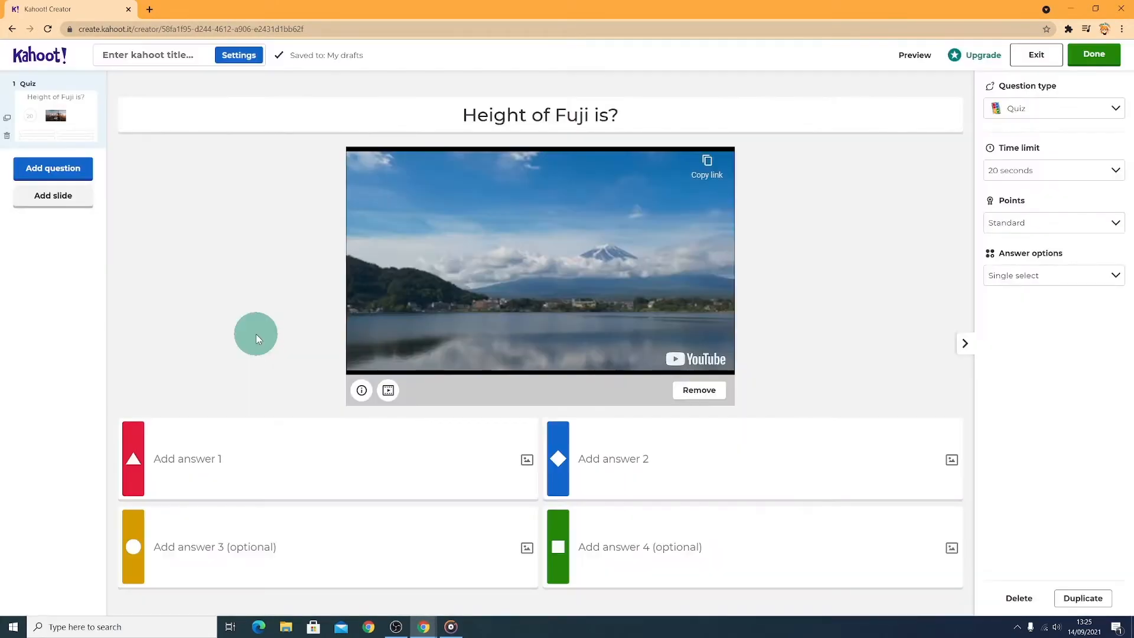
# Fill in the four answers: 2 for answer 1, 3,776 m for answer 2, 4 for answer 3 and 5 for answer 4.
pyautogui.click(192, 461)
pyautogui.click(204, 547)
pyautogui.click(635, 540)
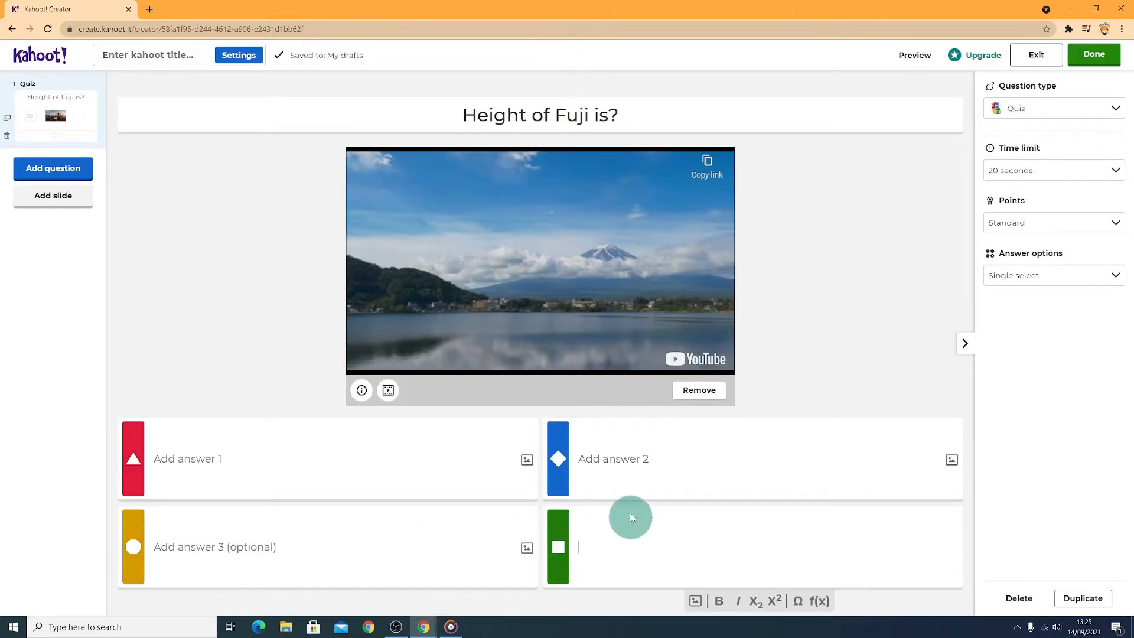
pyautogui.click(172, 456)
pyautogui.write('2')
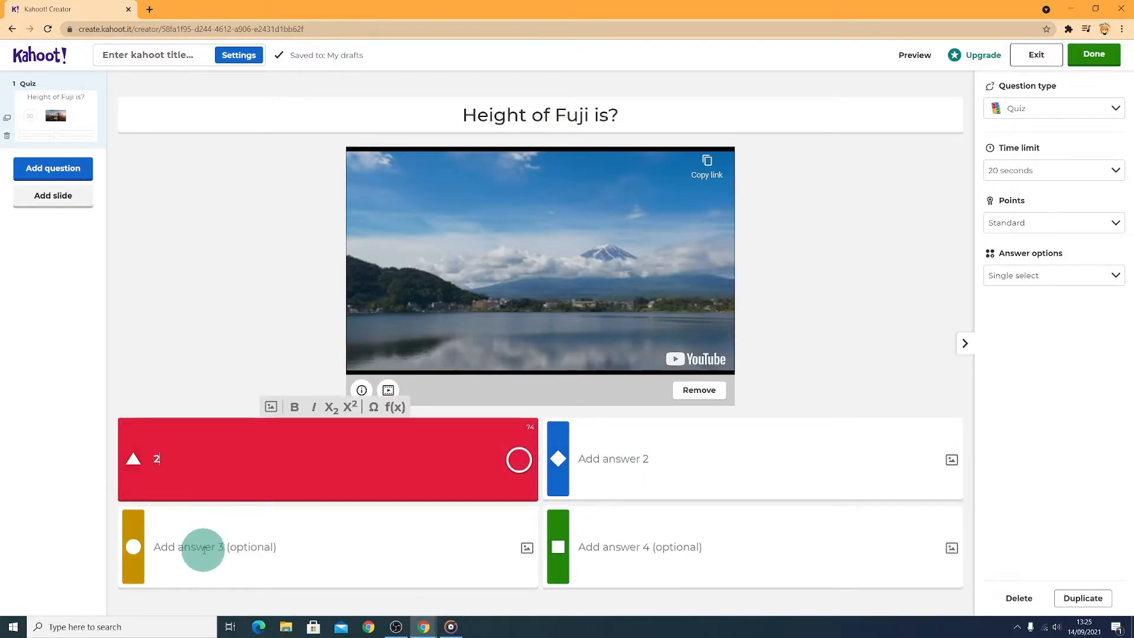
pyautogui.click(216, 542)
pyautogui.write('4')
pyautogui.click(633, 462)
pyautogui.write('3,776 m')
pyautogui.click(649, 548)
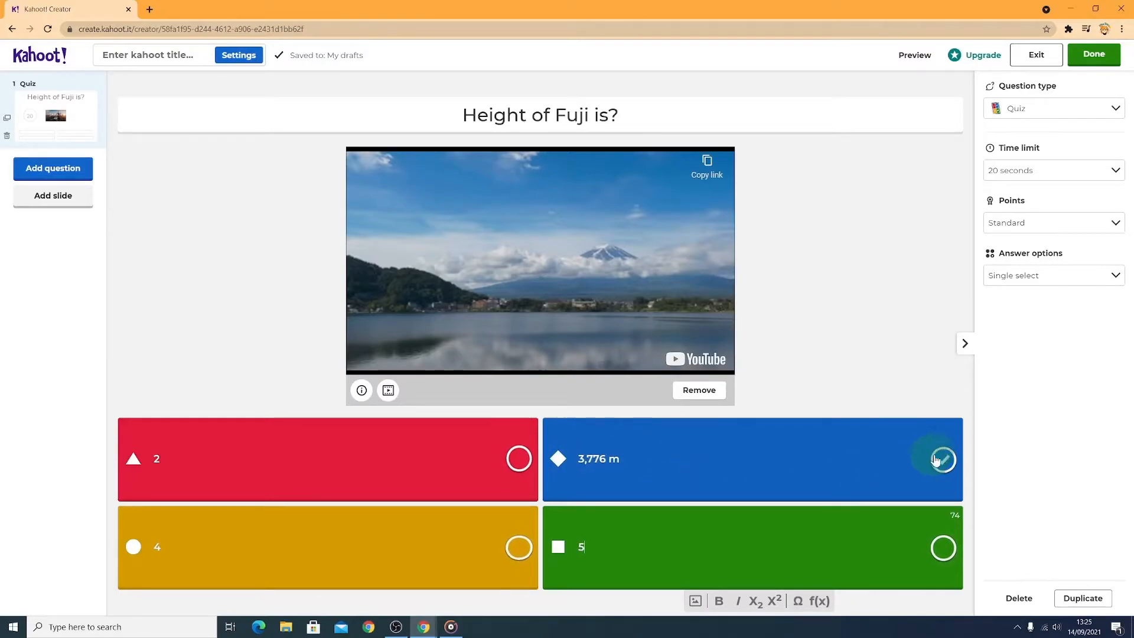
# Mark answer 2, 3,776 m, as the correct answer to the Fuji height question.
pyautogui.click(926, 397)
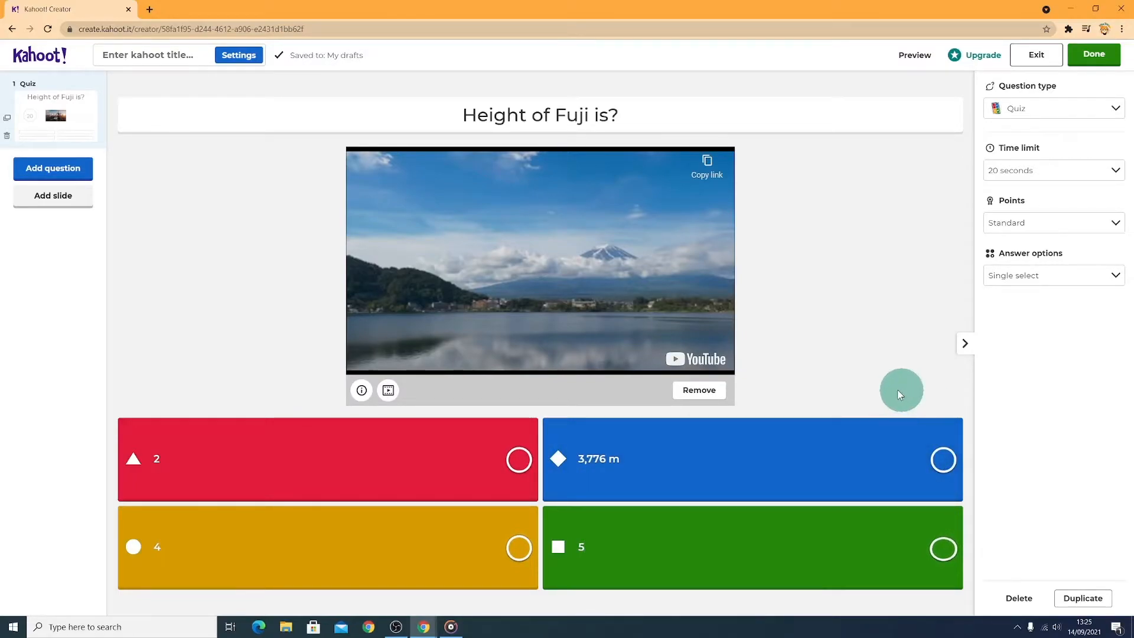
pyautogui.click(943, 460)
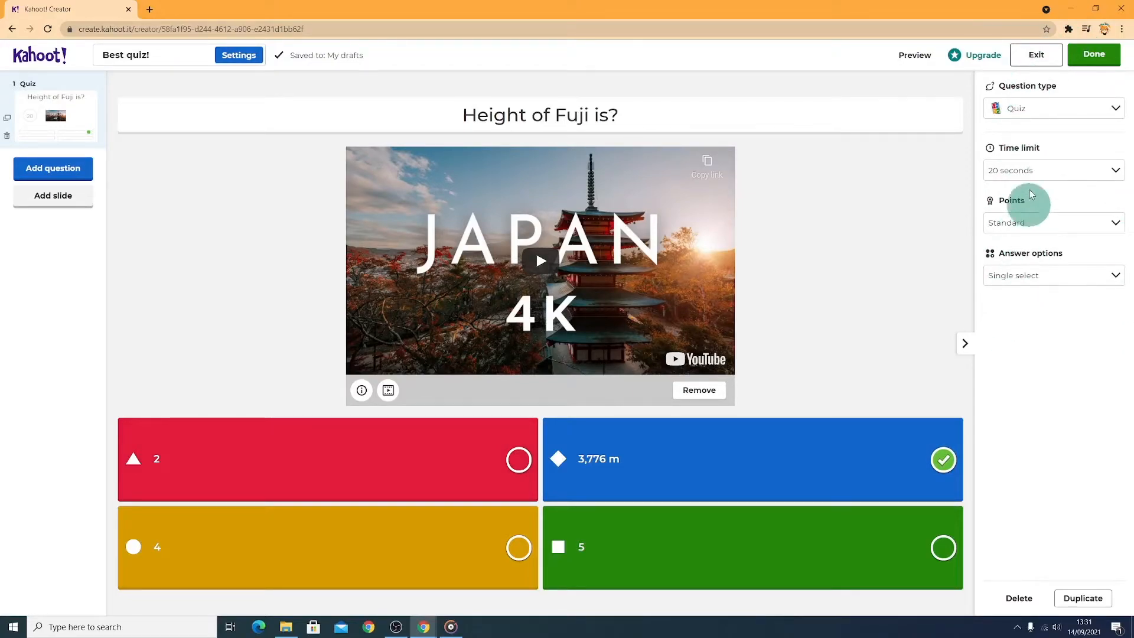
# Collapse and restore the question settings, and look through the available question types while keeping Quiz.
pyautogui.click(965, 343)
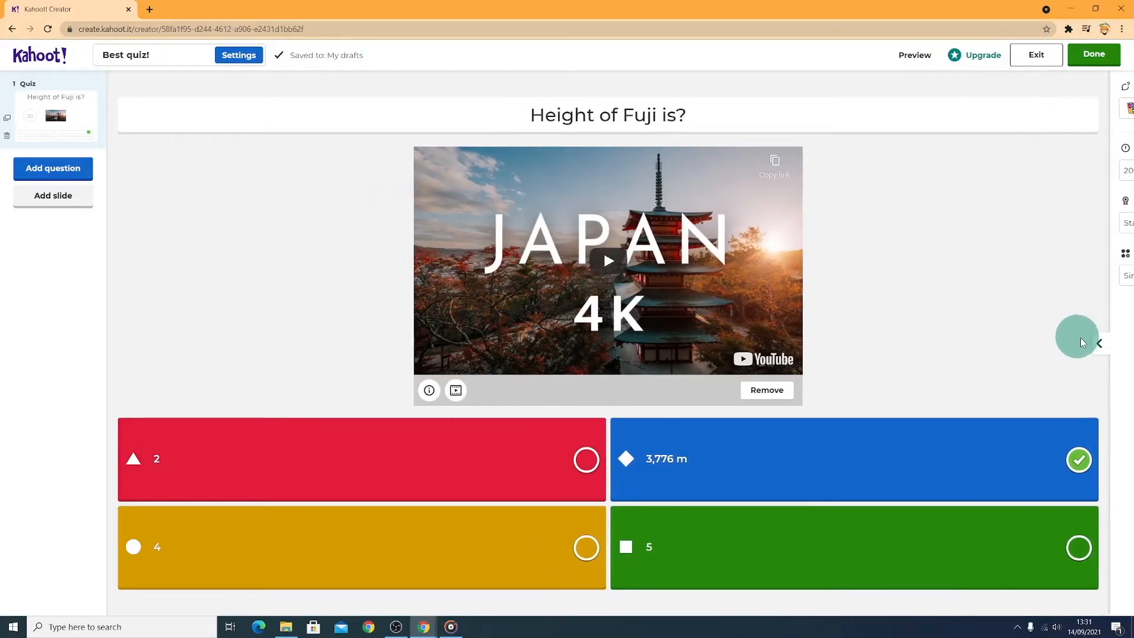
pyautogui.click(1125, 344)
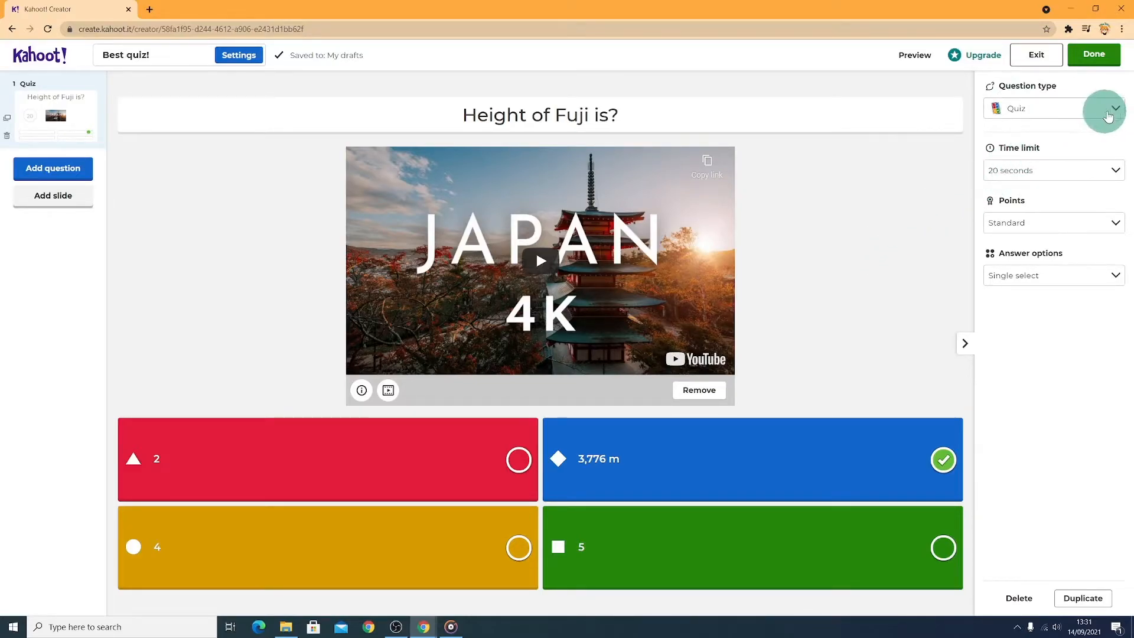
pyautogui.click(1114, 113)
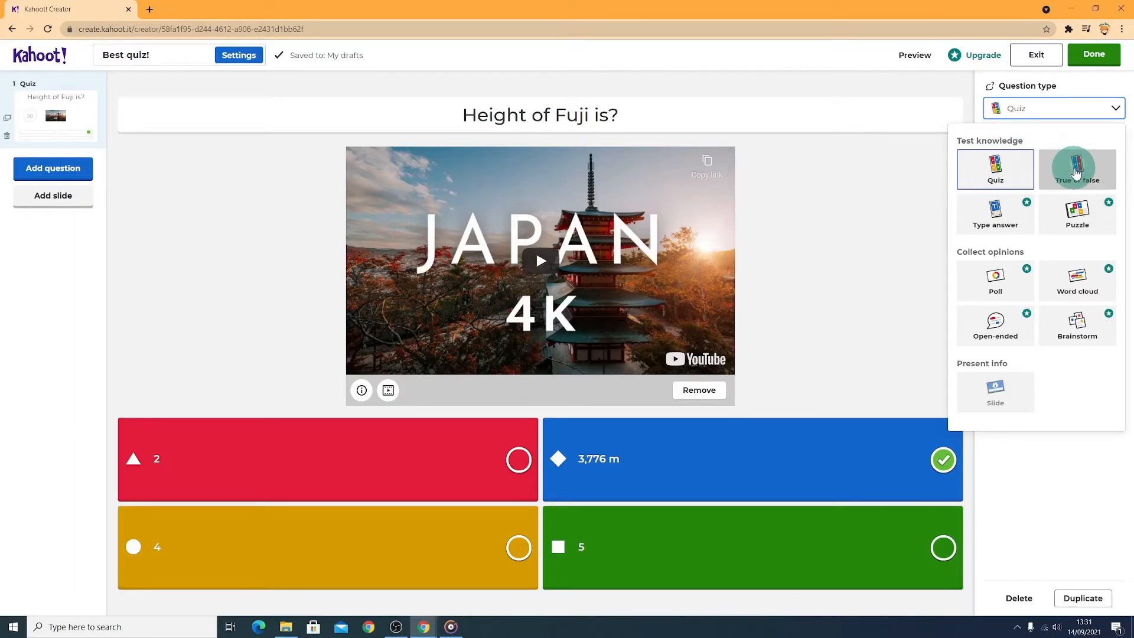
pyautogui.click(1043, 139)
# Set the question's time limit to 4 minutes and its points to Double points, keeping the answer options at Single select.
pyautogui.click(1012, 171)
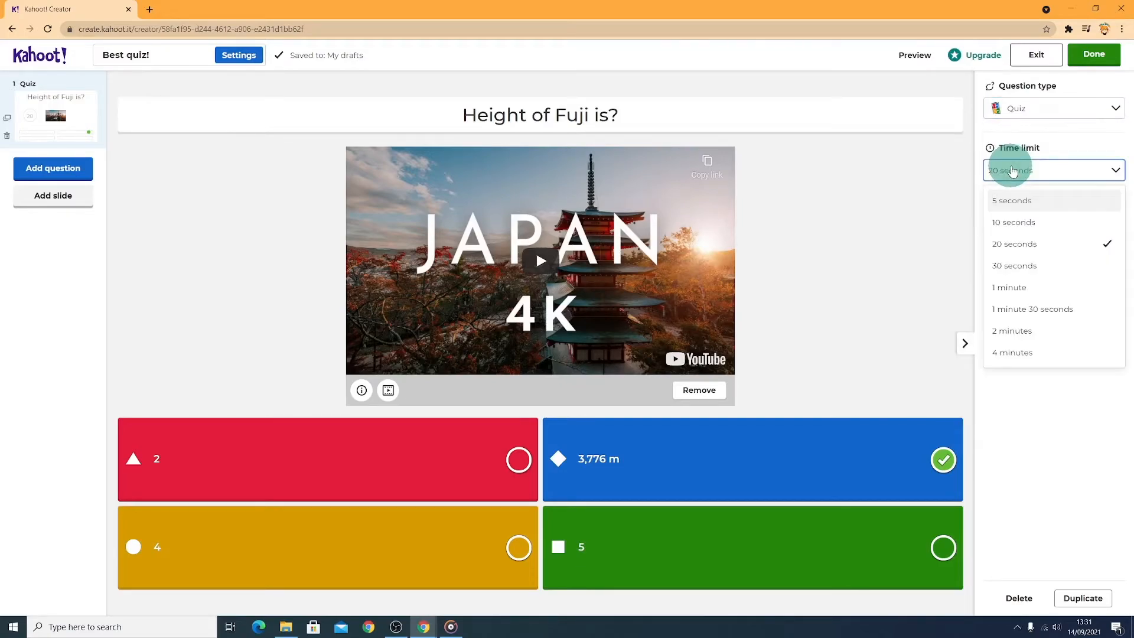
pyautogui.click(1012, 353)
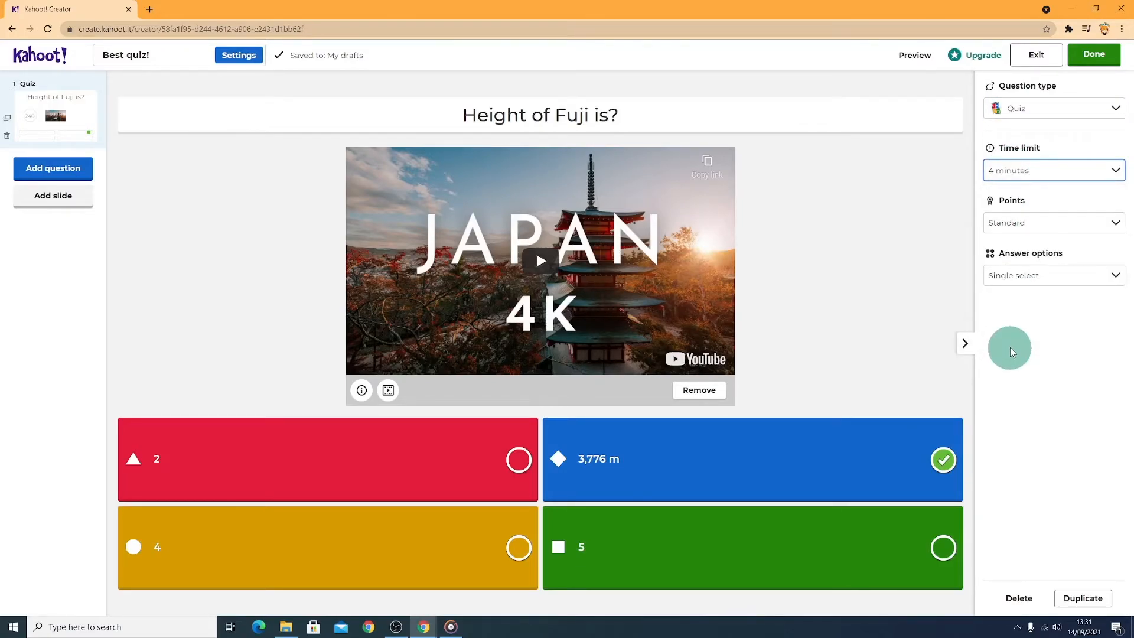
pyautogui.click(1041, 227)
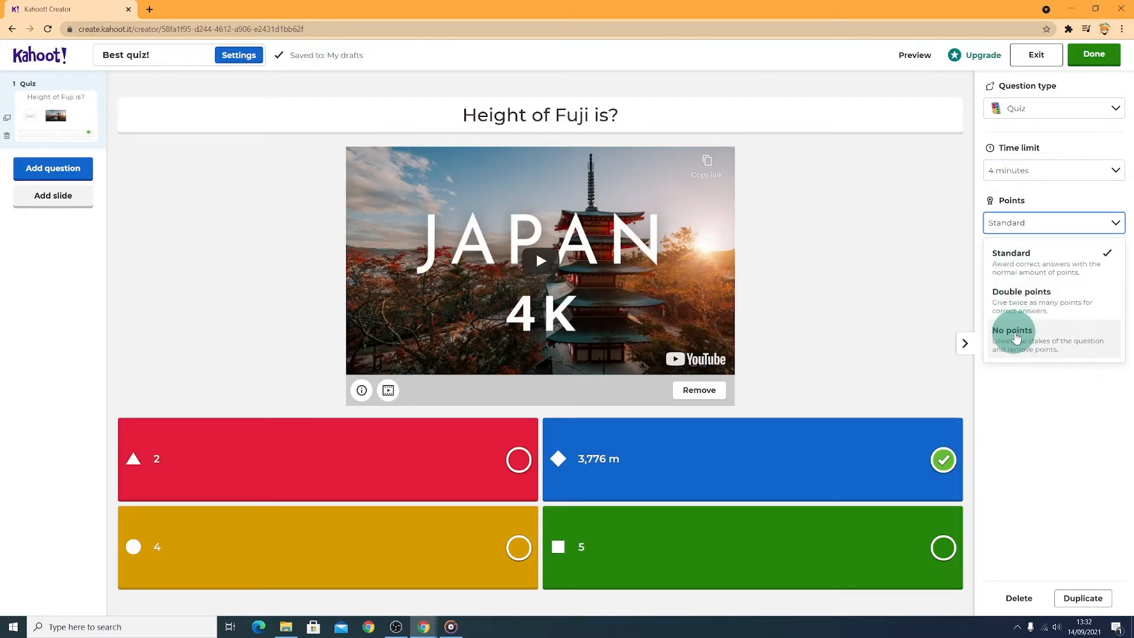
pyautogui.click(1014, 310)
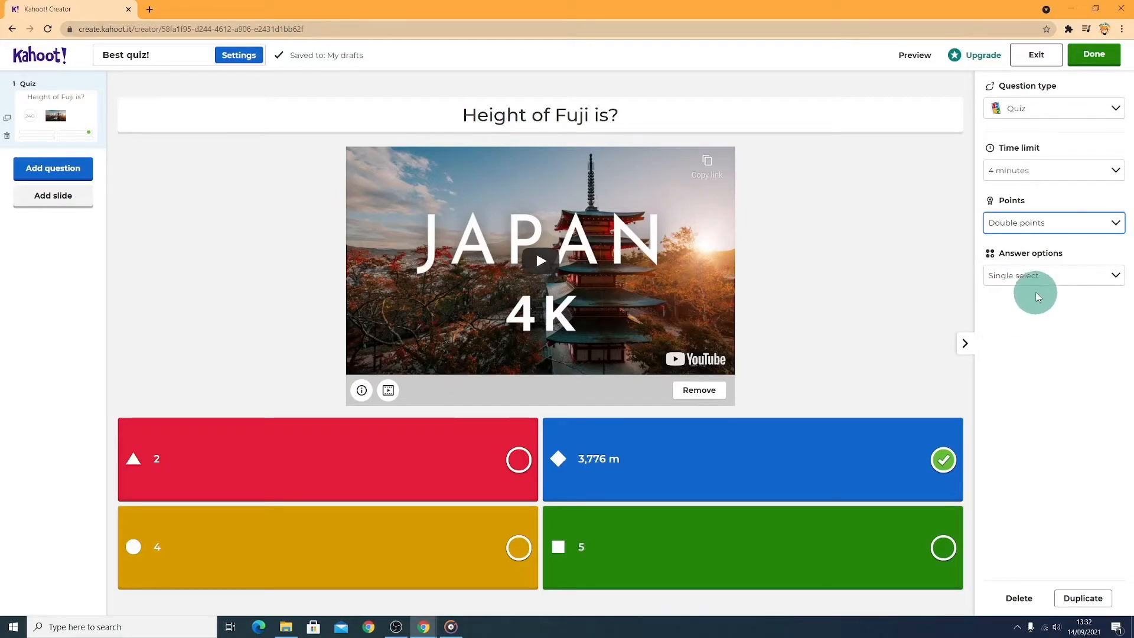
pyautogui.click(1046, 278)
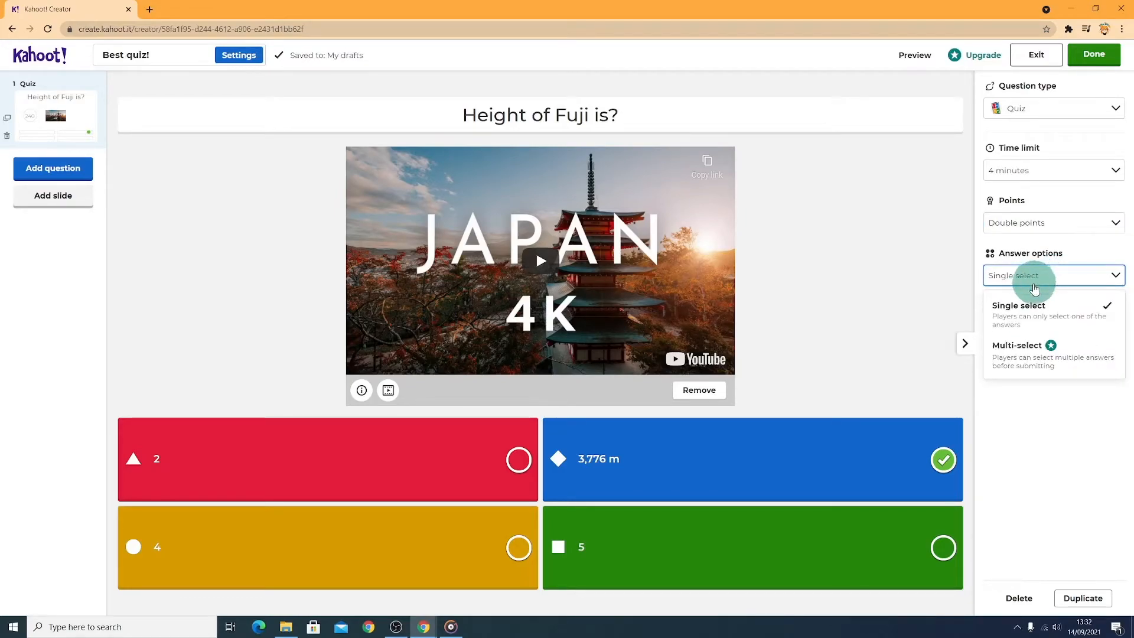
pyautogui.click(1017, 313)
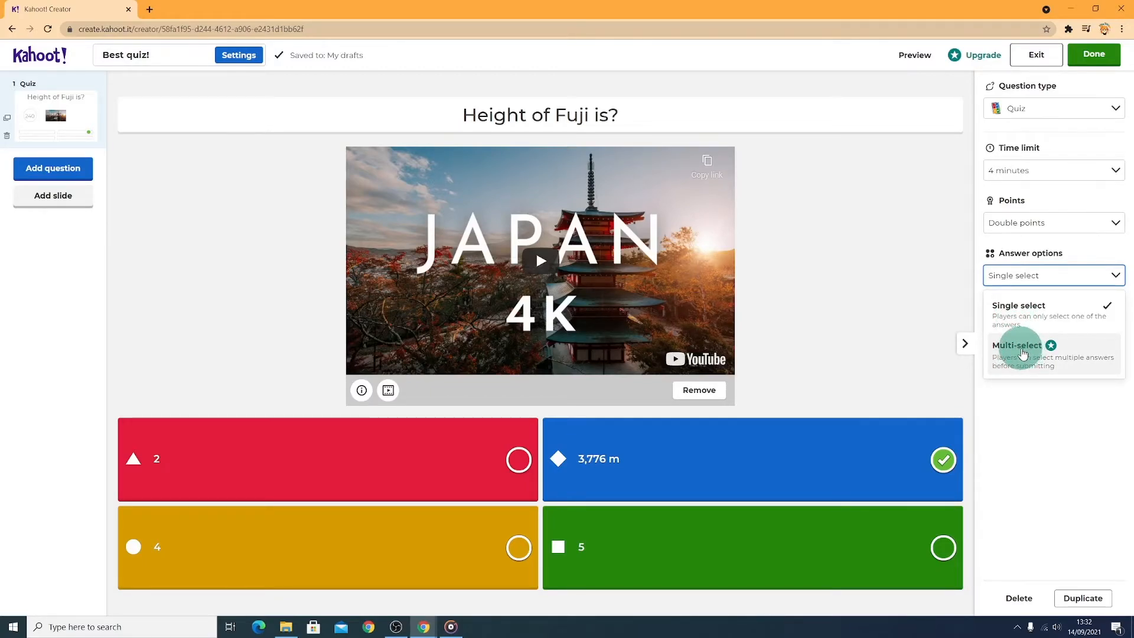
pyautogui.click(1034, 415)
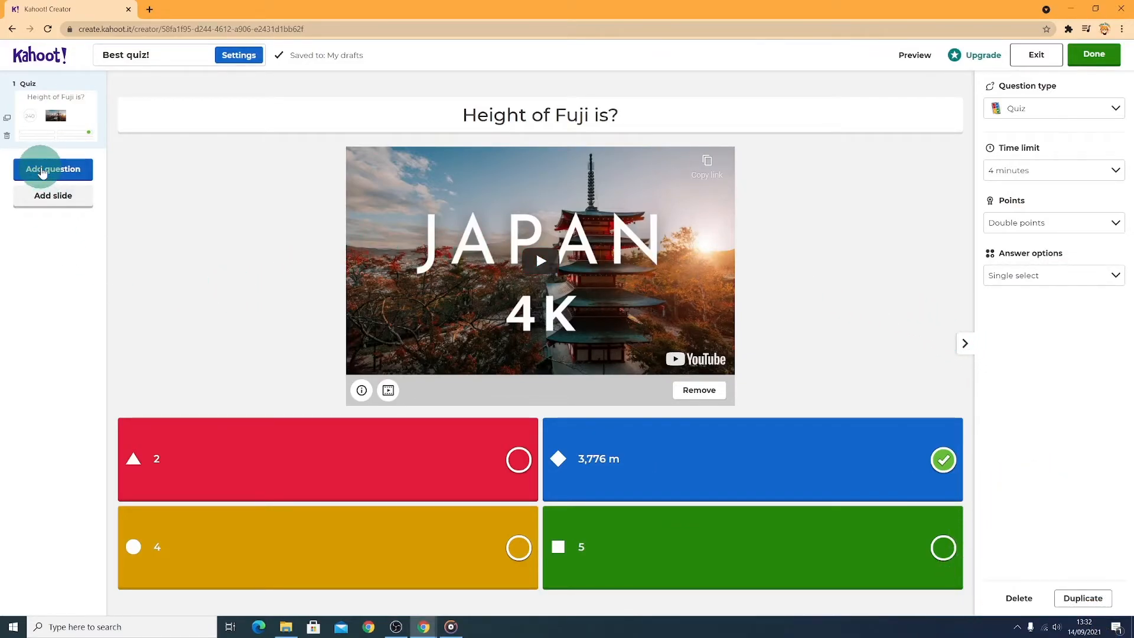
# Search the question bank for "true" and add the first TRUE or FALSE? question to the kahoot.
pyautogui.click(41, 170)
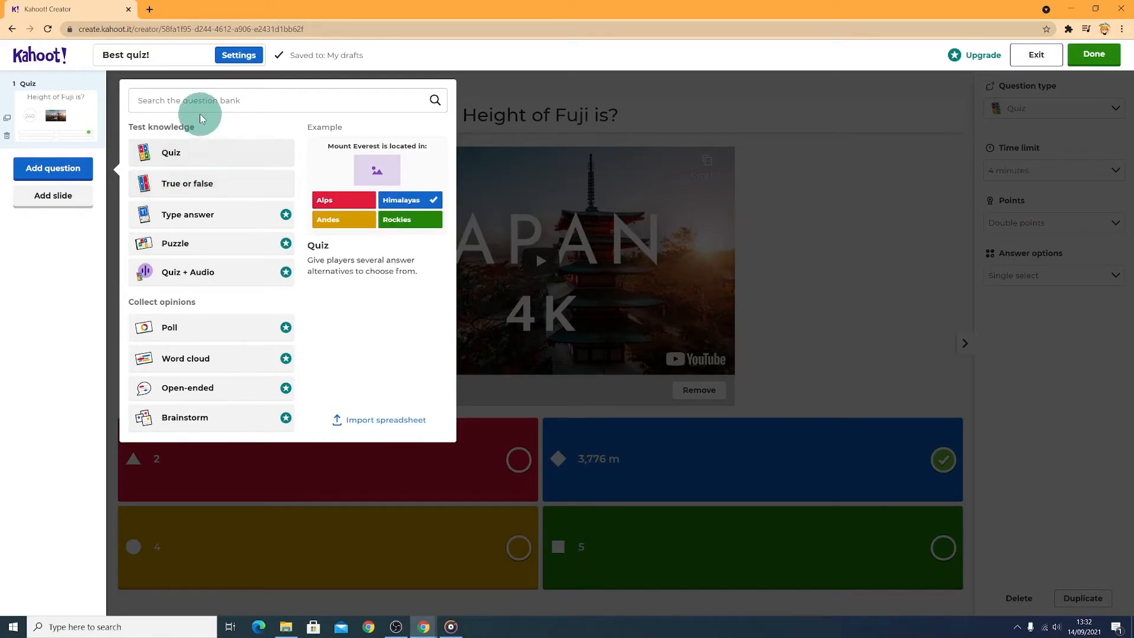
pyautogui.click(179, 100)
pyautogui.write('true')
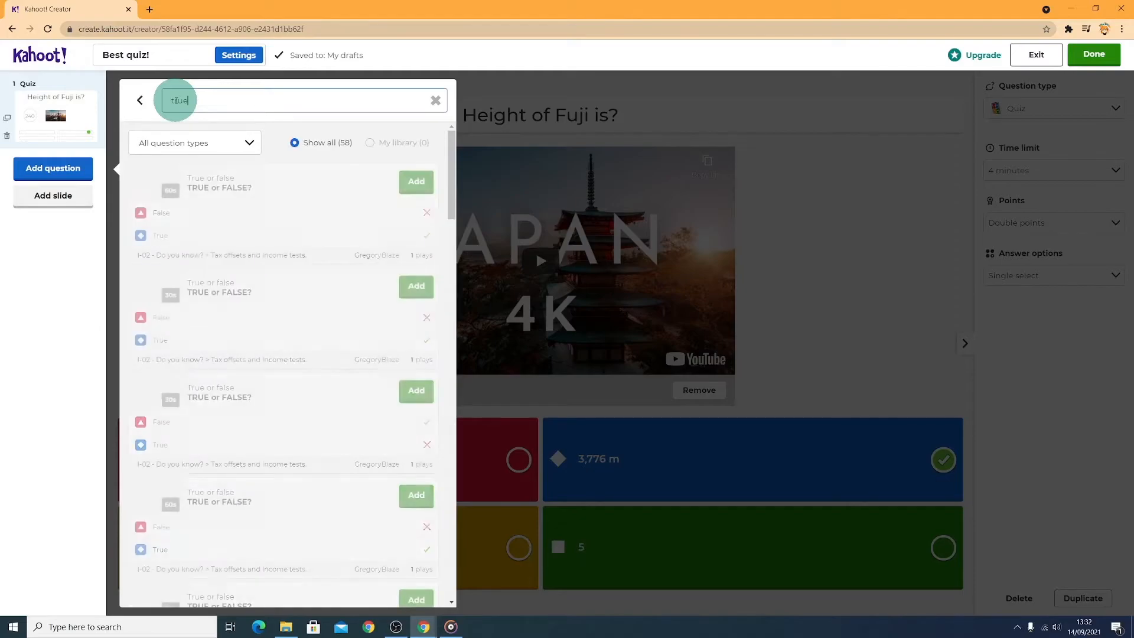
pyautogui.click(414, 183)
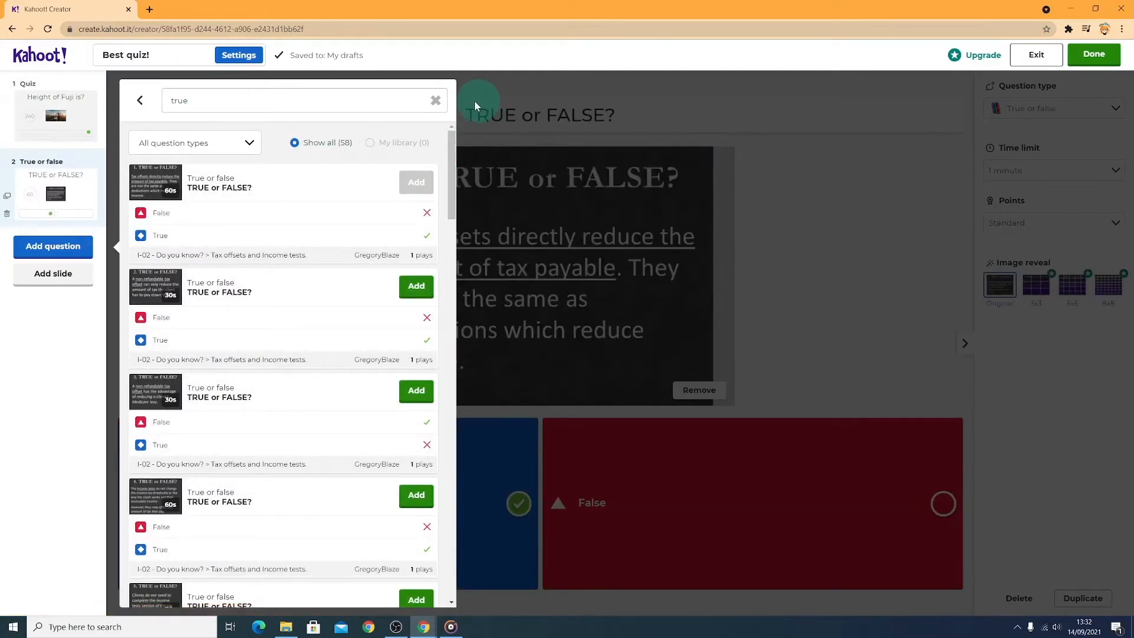
pyautogui.click(476, 92)
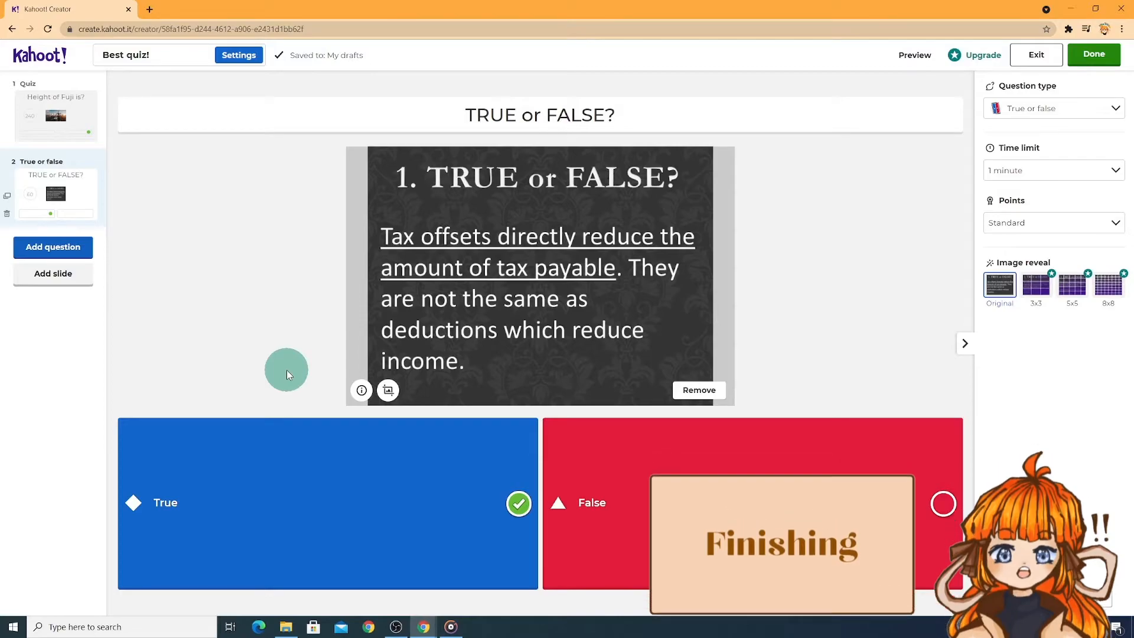
# Open the kahoot summary and confirm it with the title Best quiz! and public visibility.
pyautogui.click(139, 57)
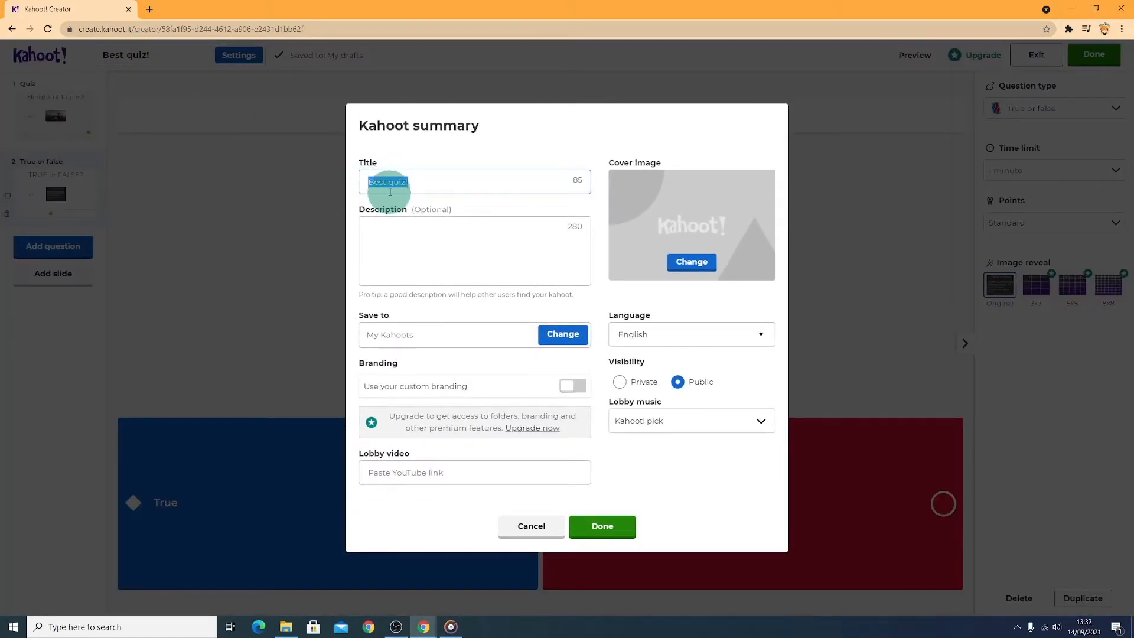
pyautogui.click(597, 524)
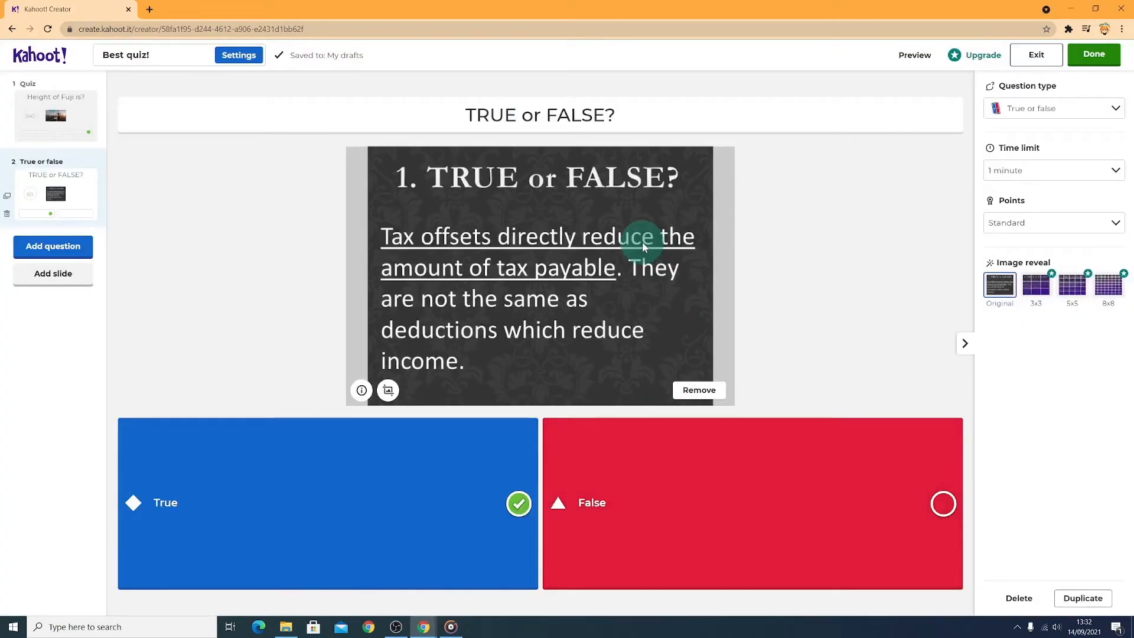
# Preview the true or false question as players see it, and save the finished kahoot.
pyautogui.click(913, 54)
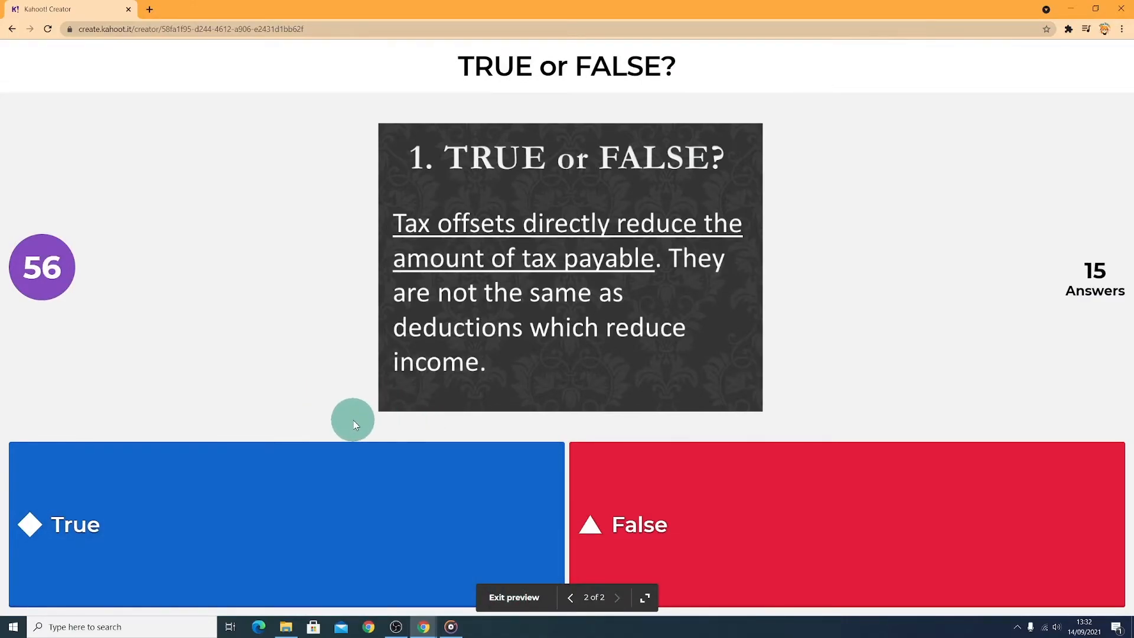
pyautogui.click(511, 597)
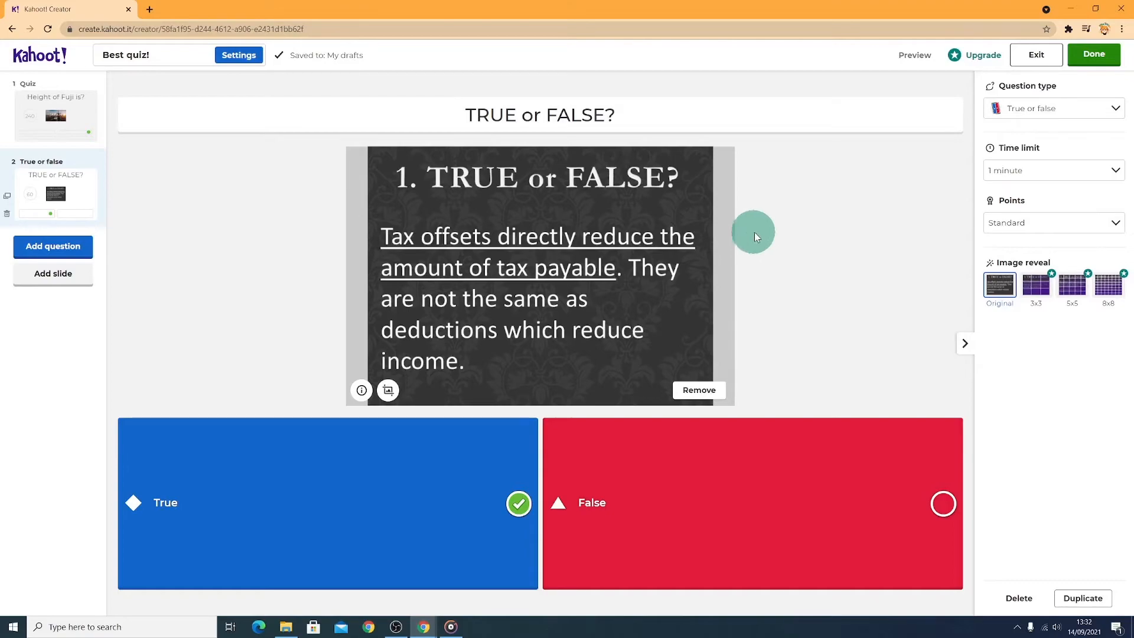
pyautogui.click(1094, 54)
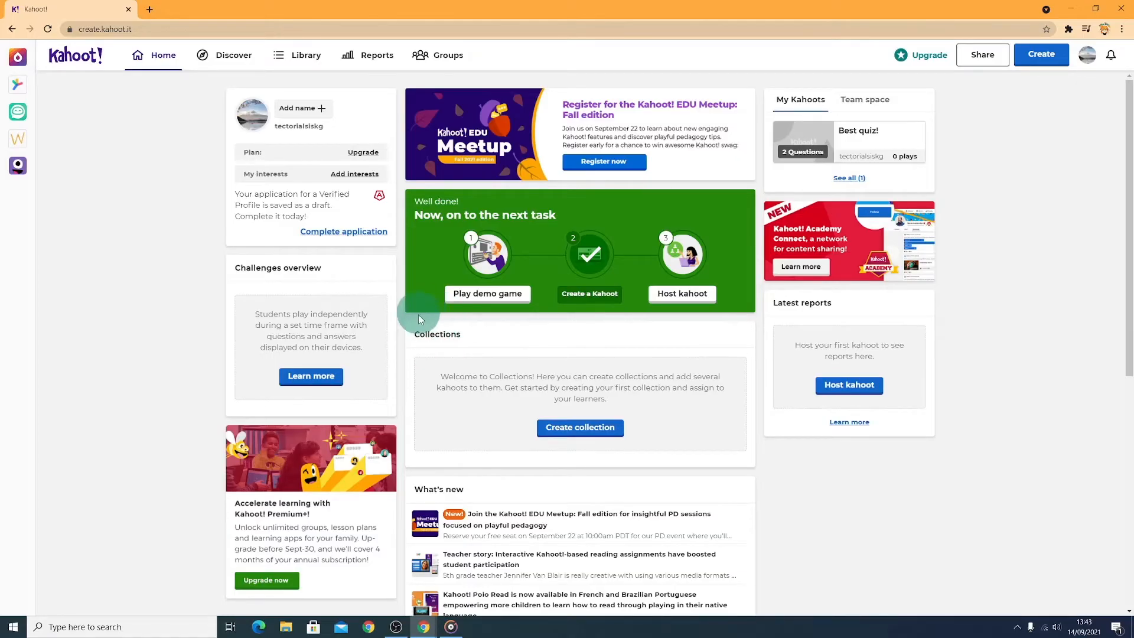
# Open Best quiz! from the library and choose to assign it as a self-paced challenge.
pyautogui.click(304, 55)
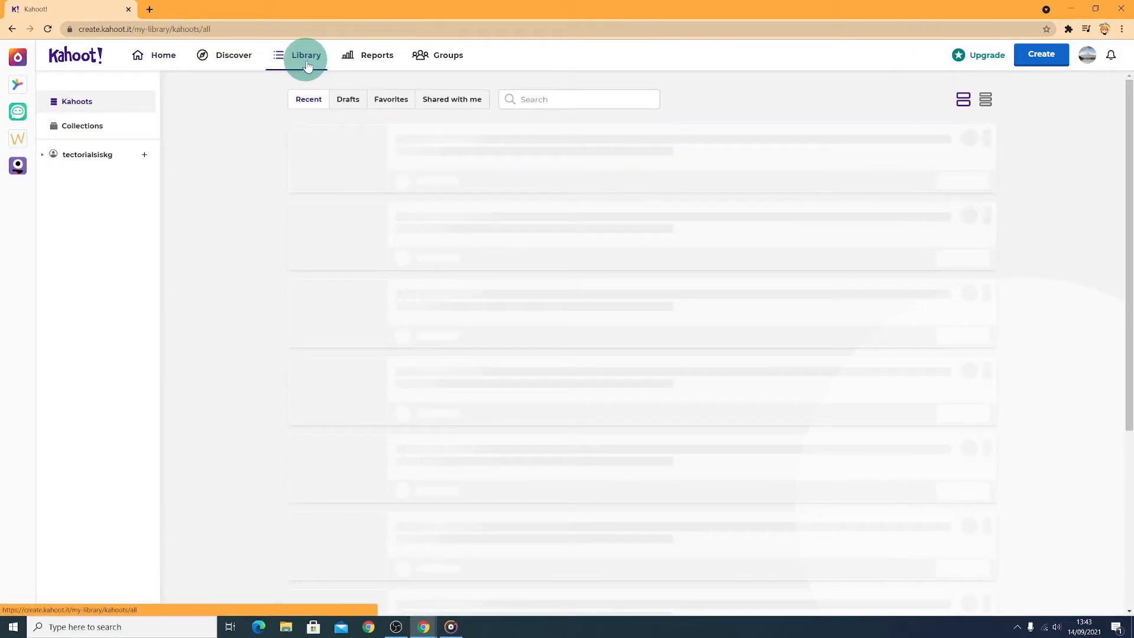
pyautogui.click(415, 137)
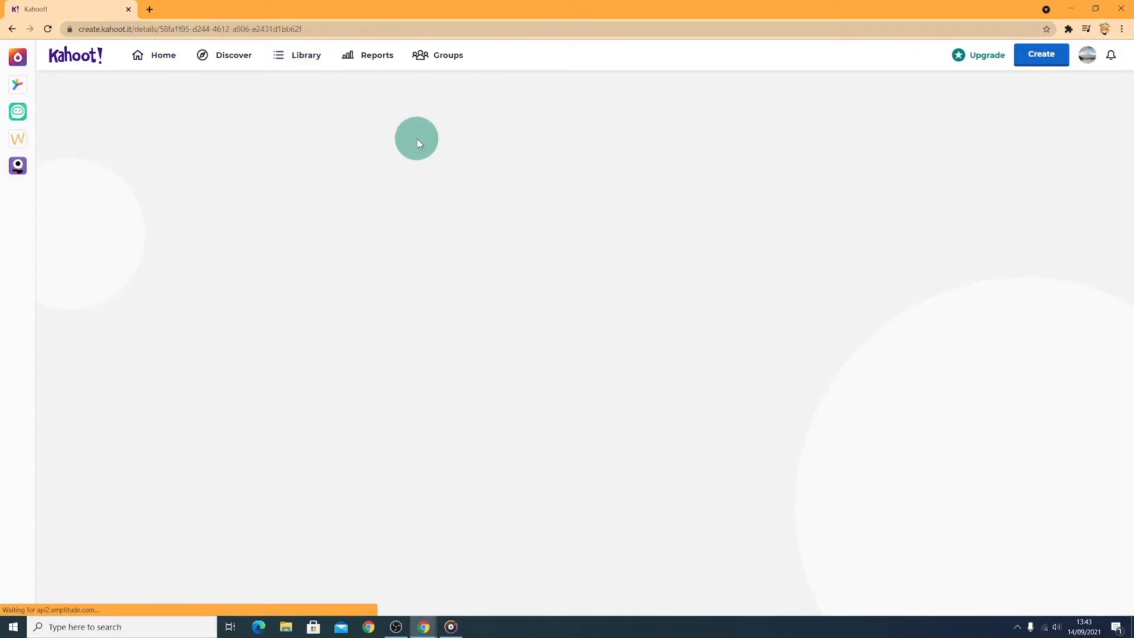
pyautogui.click(77, 327)
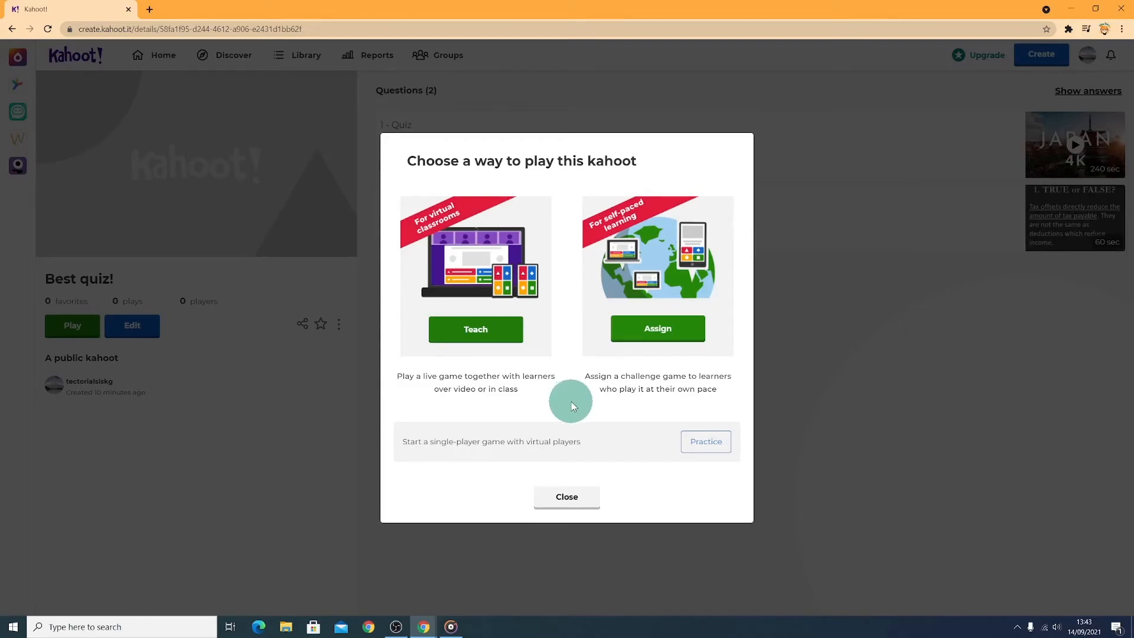
pyautogui.click(639, 328)
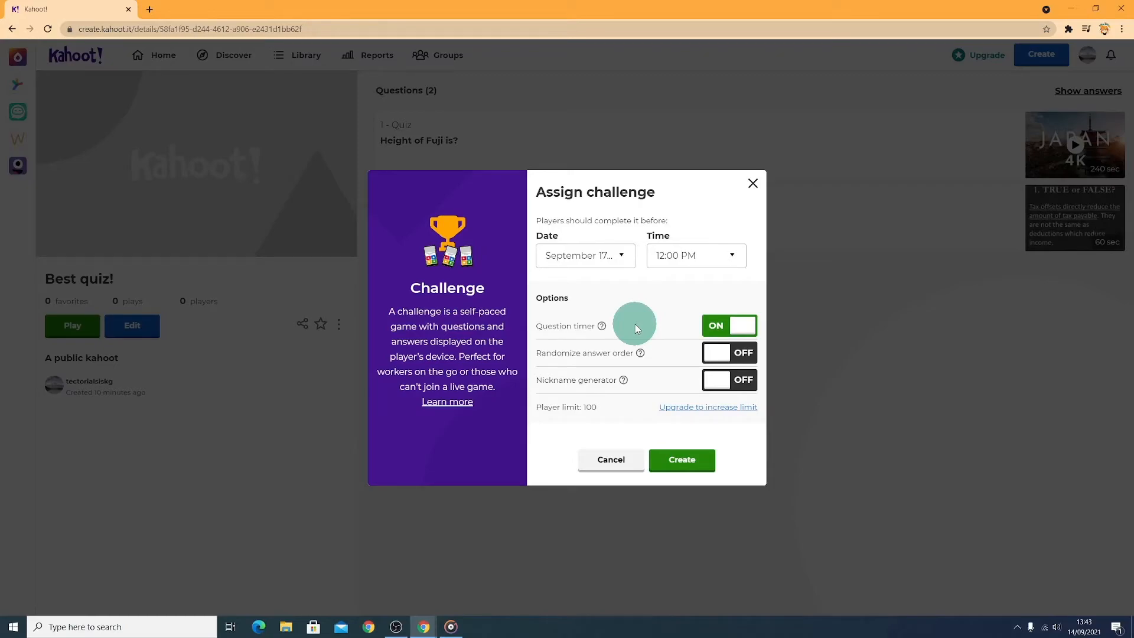
# Set the challenge deadline to September 22, 2021 at 6:00 AM.
pyautogui.click(608, 255)
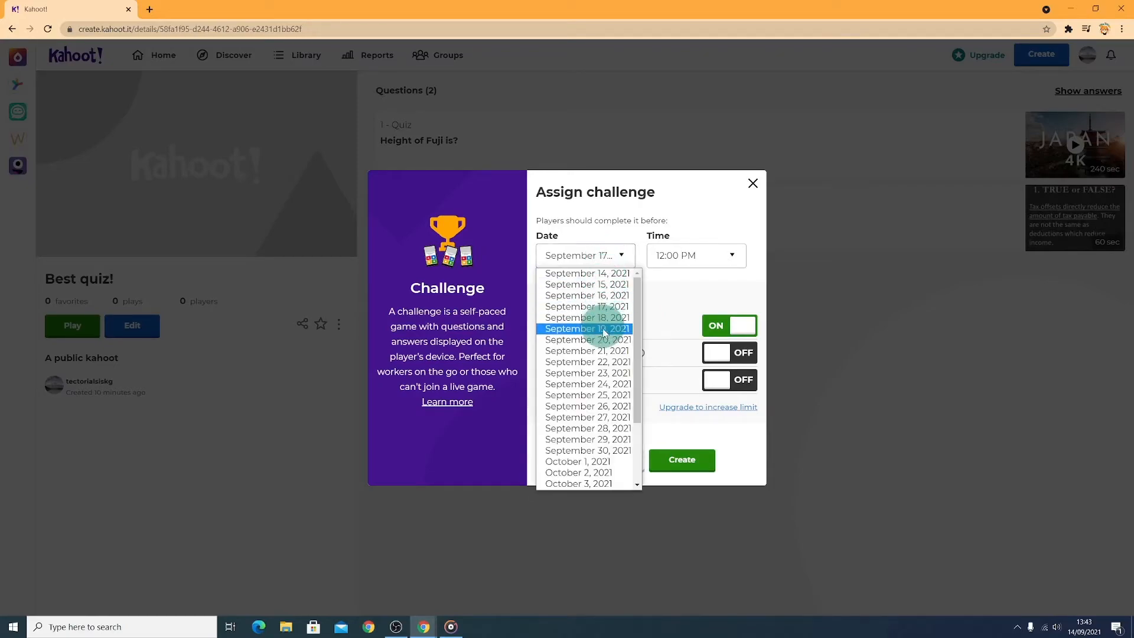
pyautogui.click(602, 363)
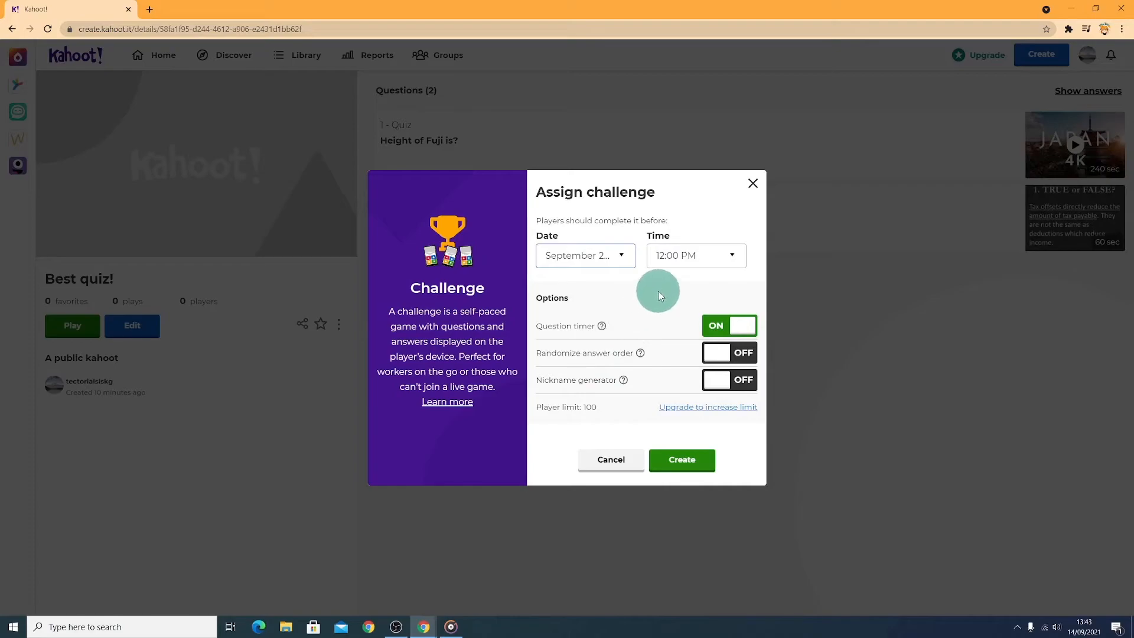
pyautogui.click(688, 255)
pyautogui.click(682, 335)
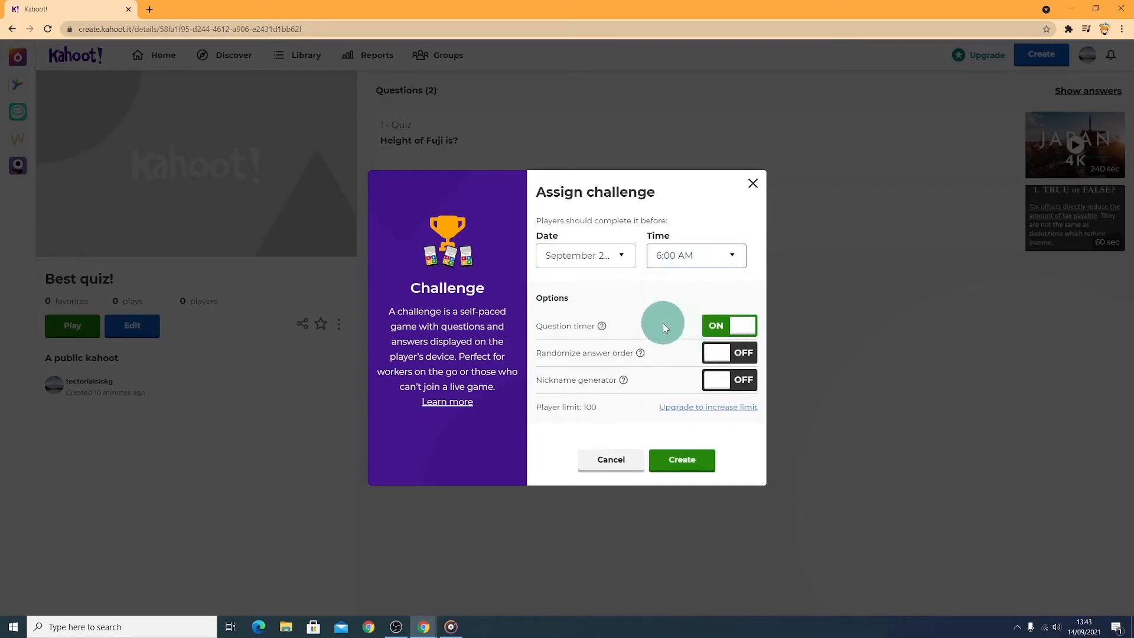
# Turn on randomized answer order, leave the nickname generator off, and create the challenge.
pyautogui.click(725, 357)
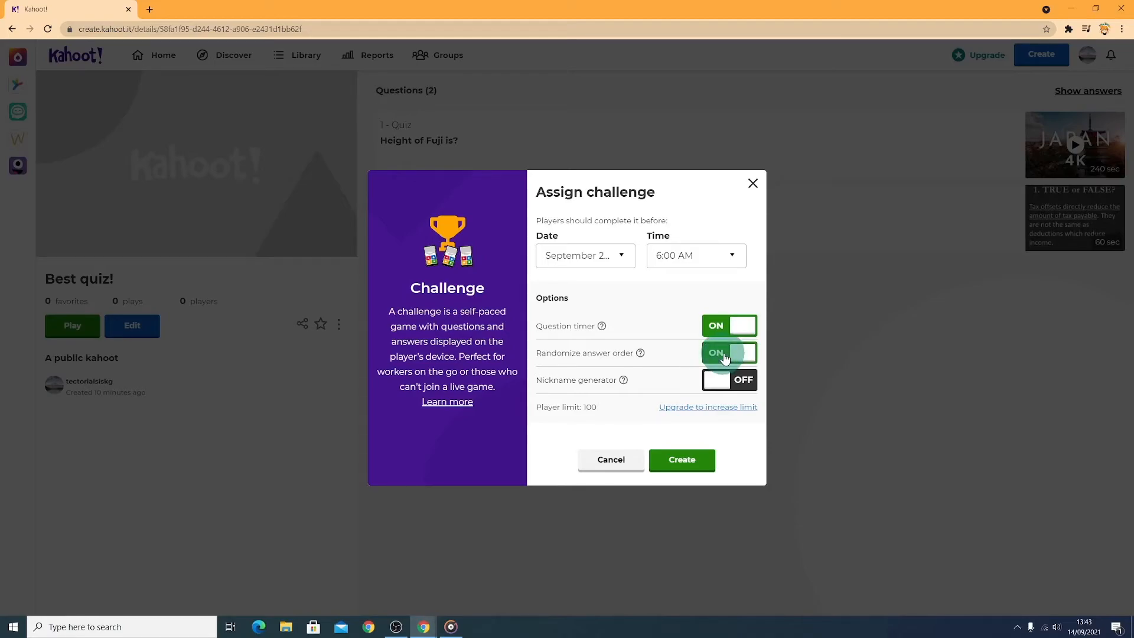
pyautogui.click(727, 382)
pyautogui.click(727, 381)
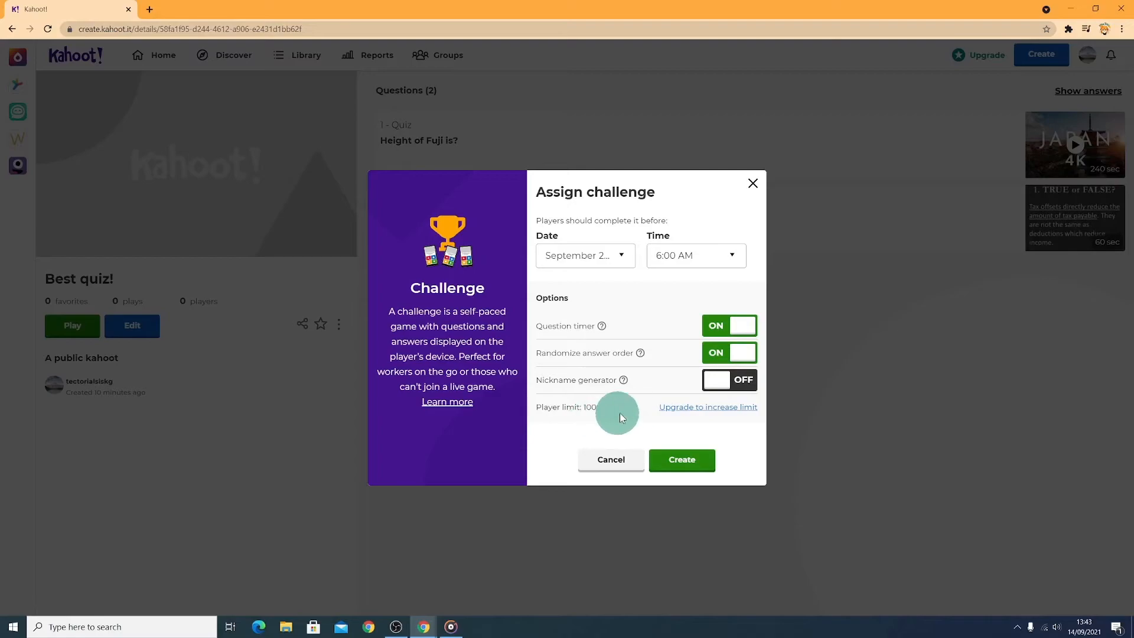
pyautogui.click(678, 460)
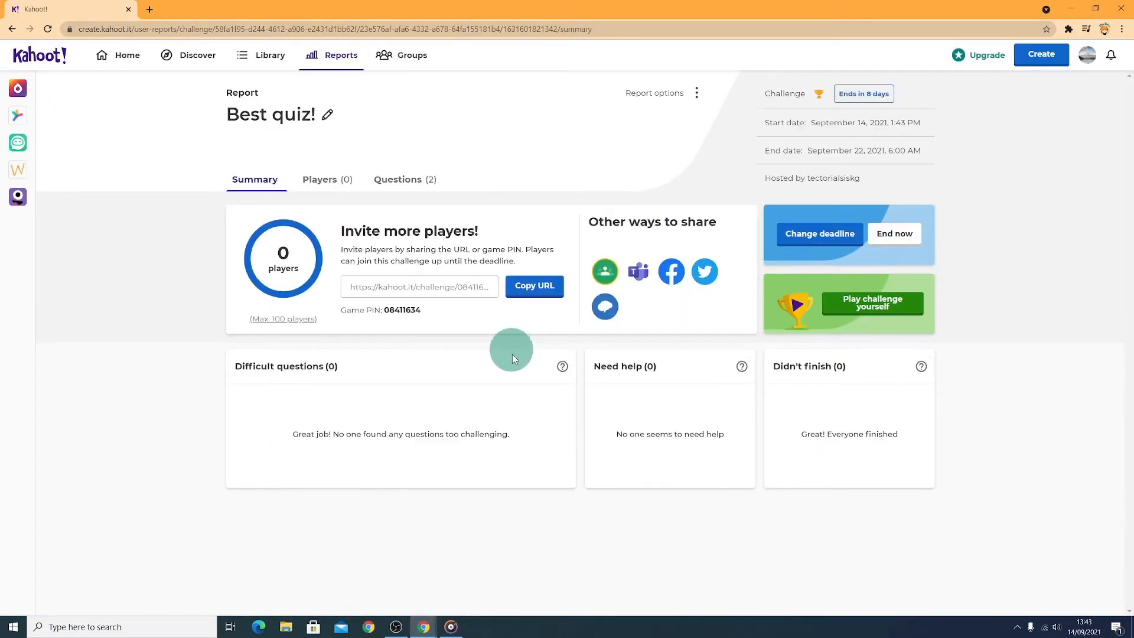
# Copy the challenge's invitation URL for players and open the list of all reports.
pyautogui.click(406, 287)
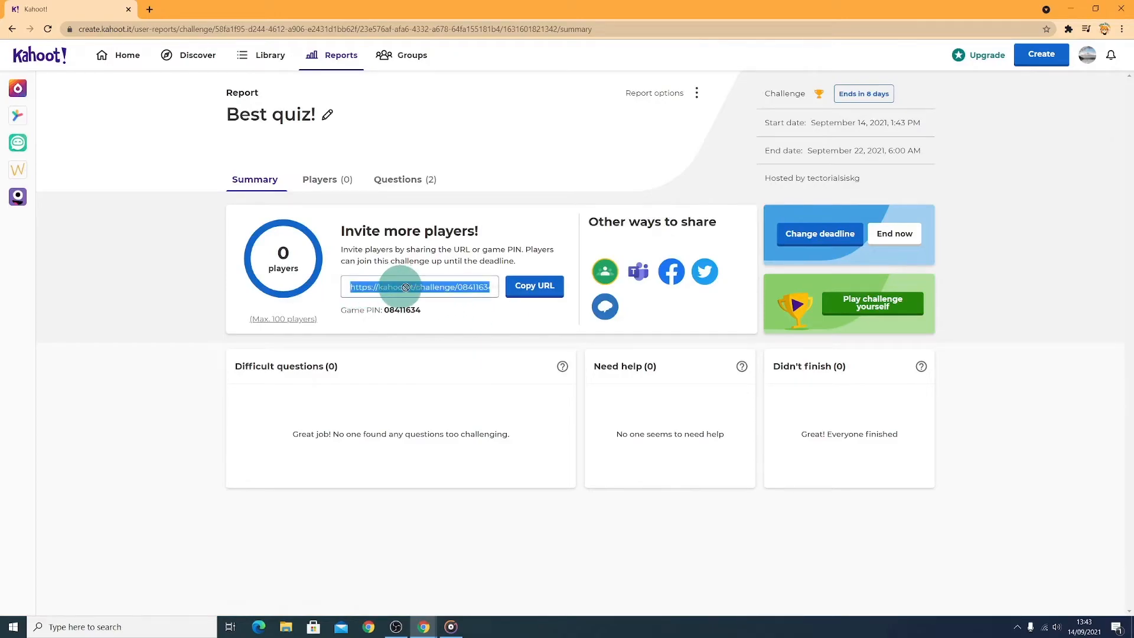
pyautogui.moveTo(406, 287); pyautogui.dragTo(507, 297)
pyautogui.click(542, 293)
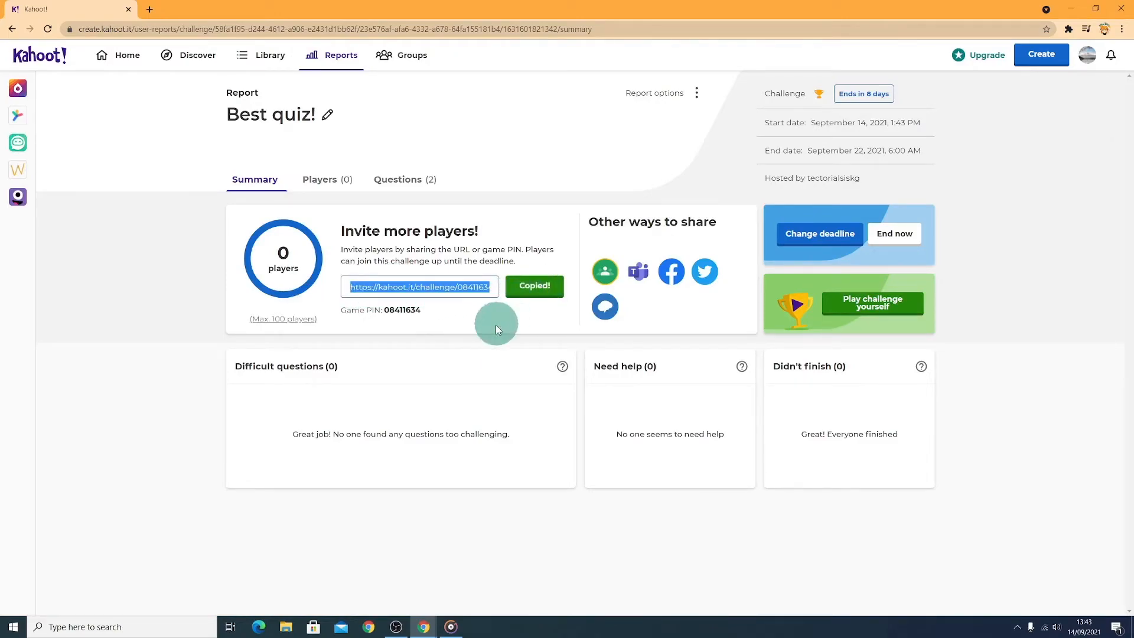
pyautogui.click(480, 341)
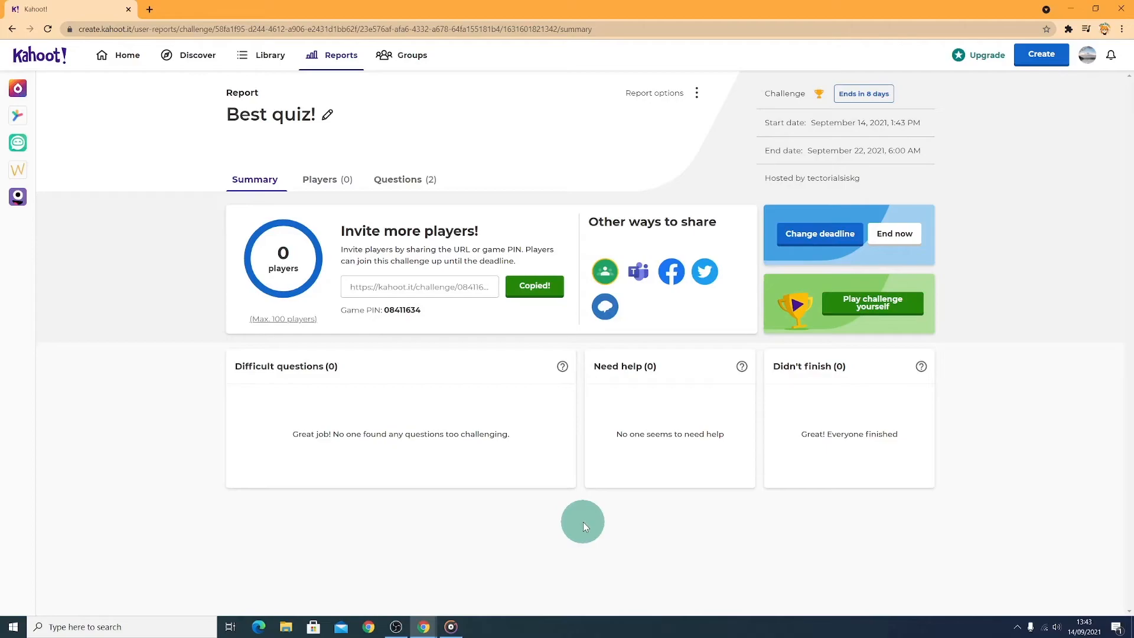
pyautogui.click(342, 59)
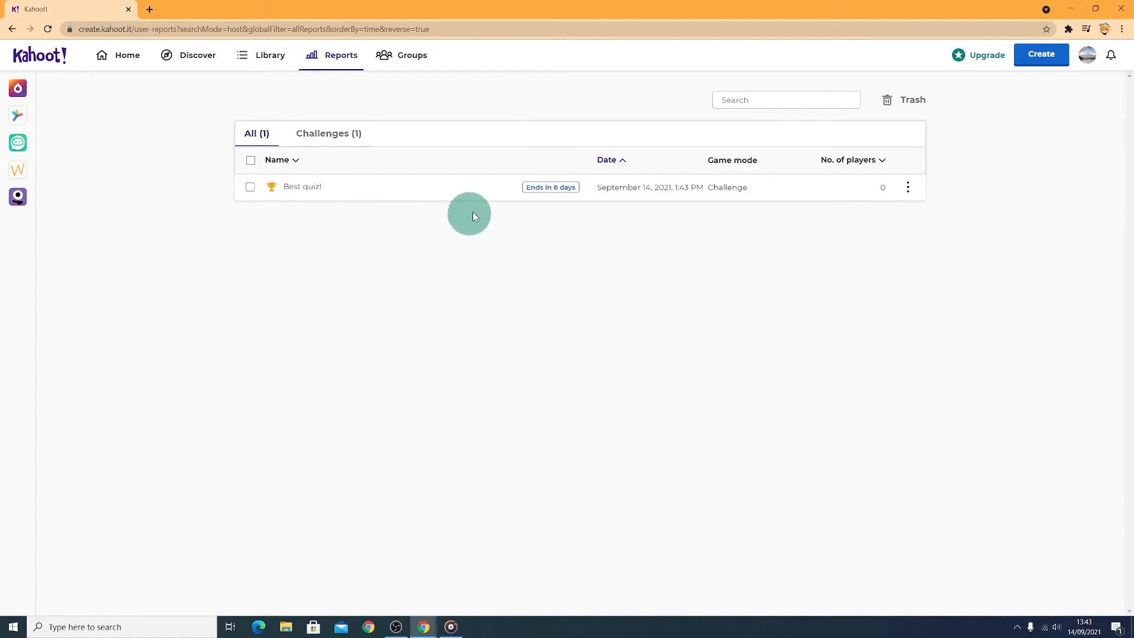
# Open the Best quiz! challenge report and review its question breakdown and summary.
pyautogui.moveTo(512, 190)
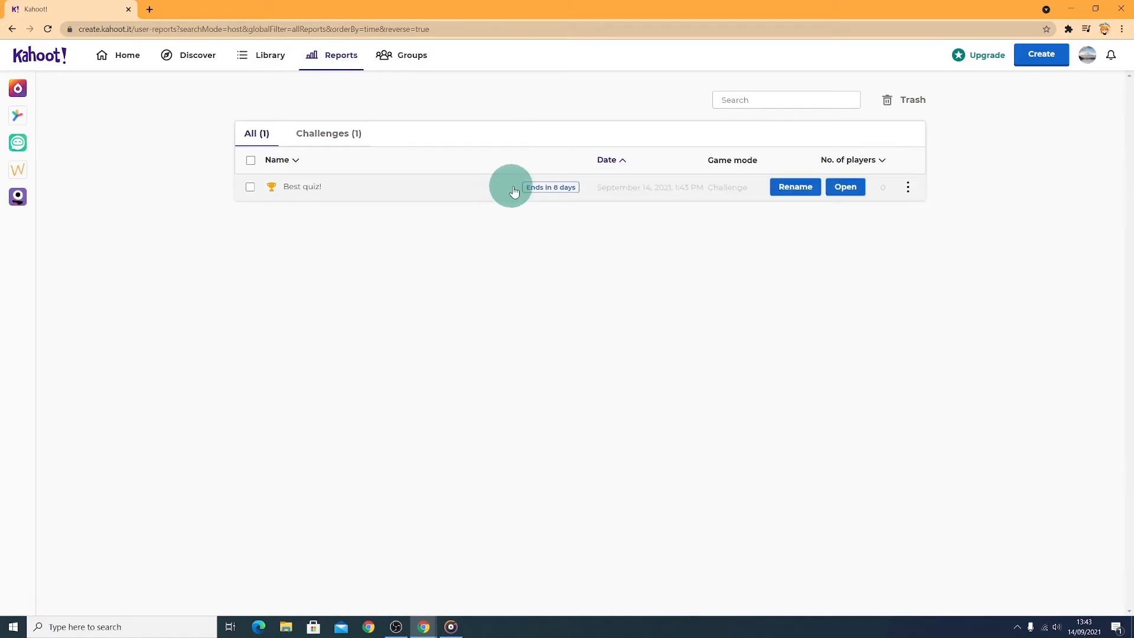
pyautogui.click(847, 188)
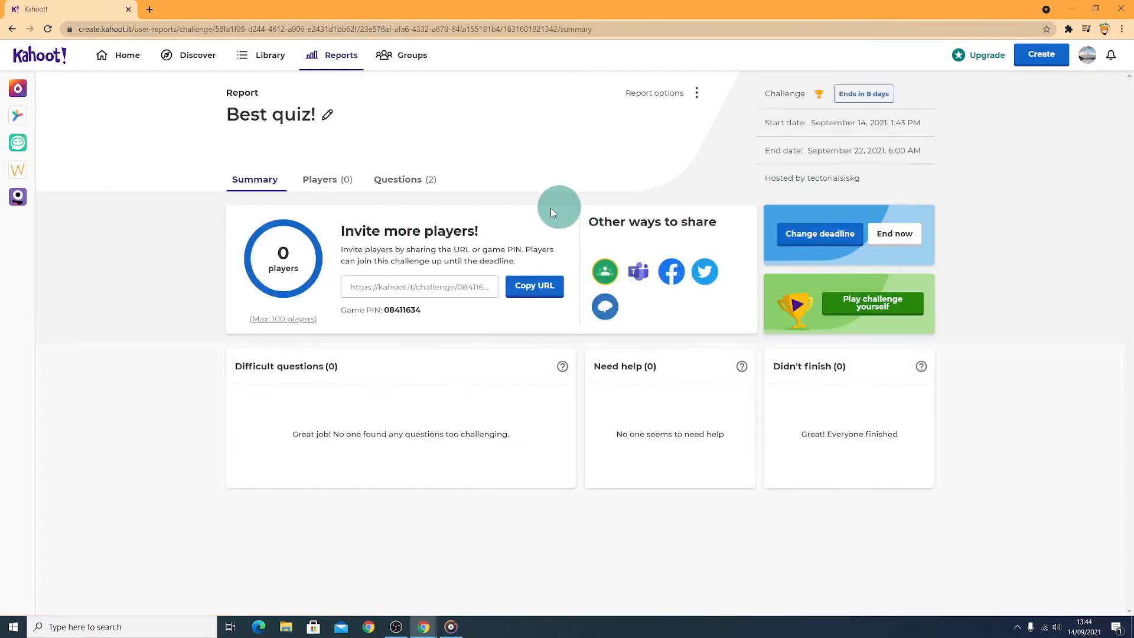
pyautogui.click(410, 179)
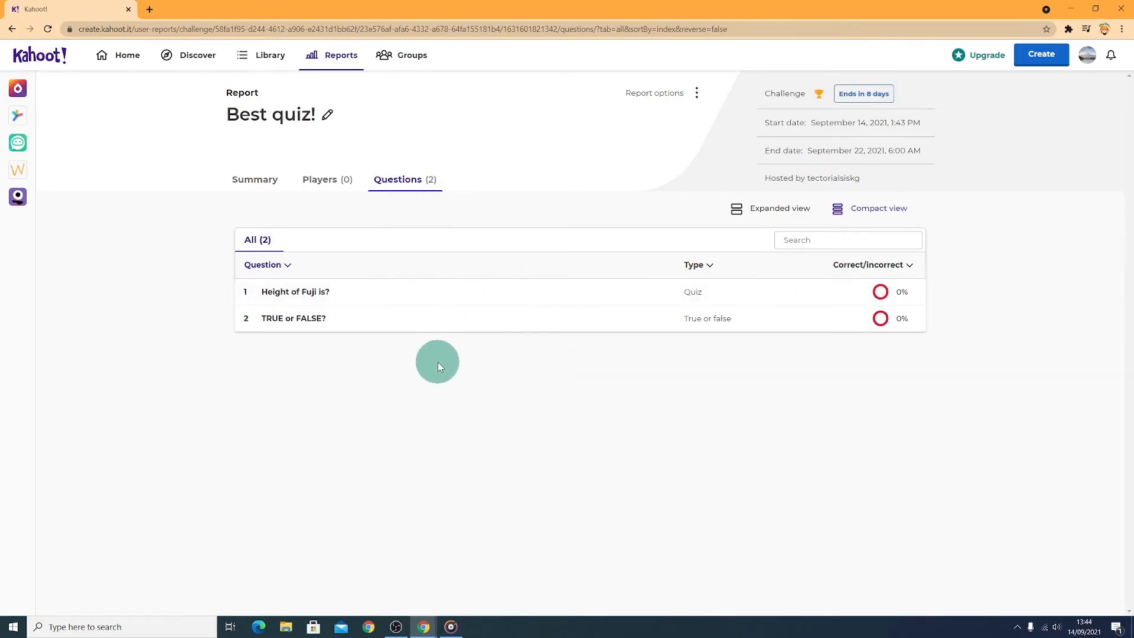
pyautogui.click(261, 184)
pyautogui.click(513, 361)
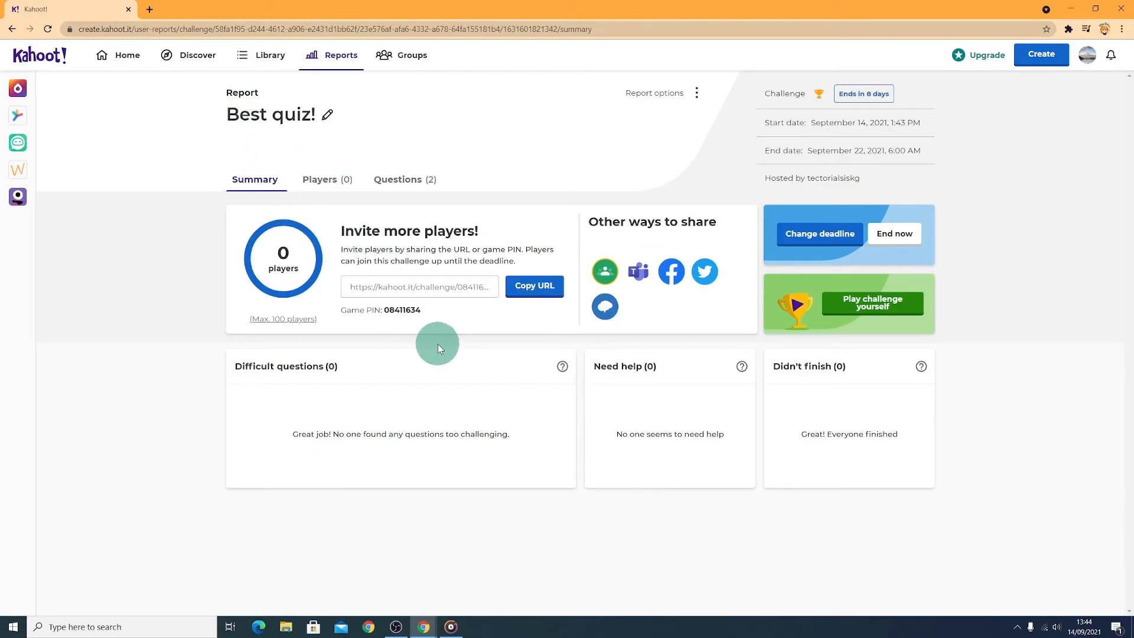
# Open Best quiz! from the library for play and choose to teach it as a live game.
pyautogui.click(260, 55)
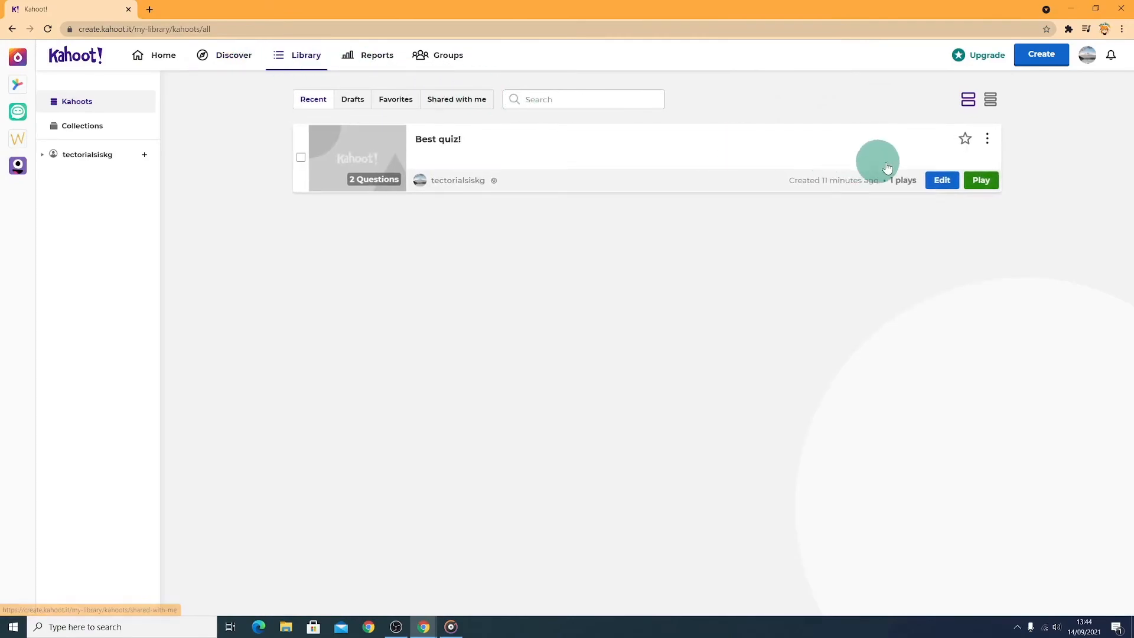
pyautogui.click(977, 179)
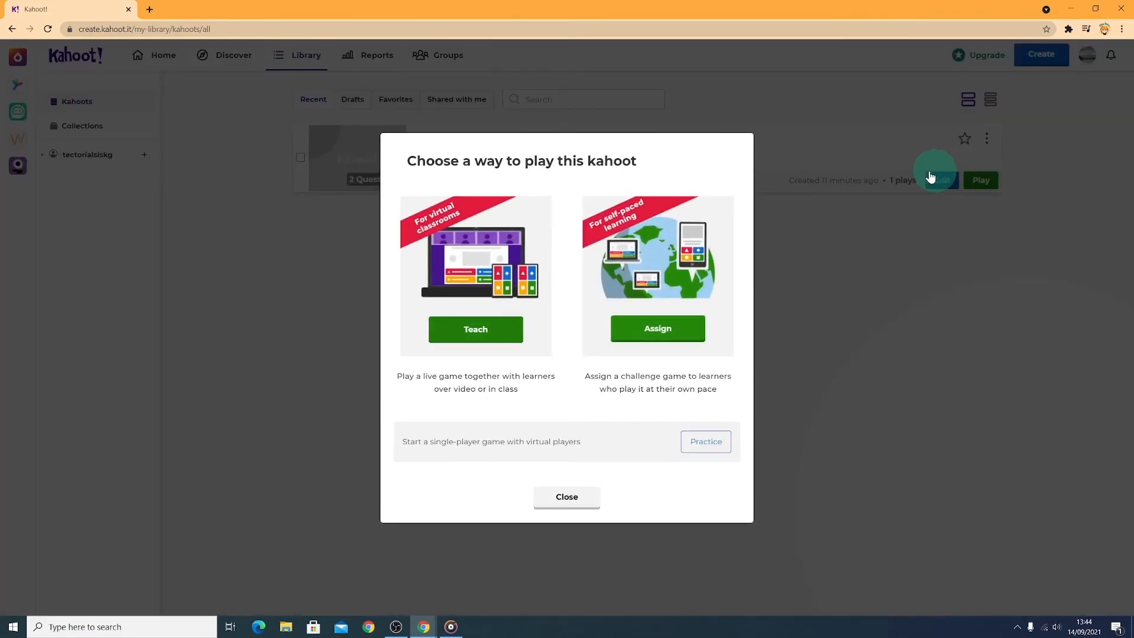
pyautogui.click(468, 331)
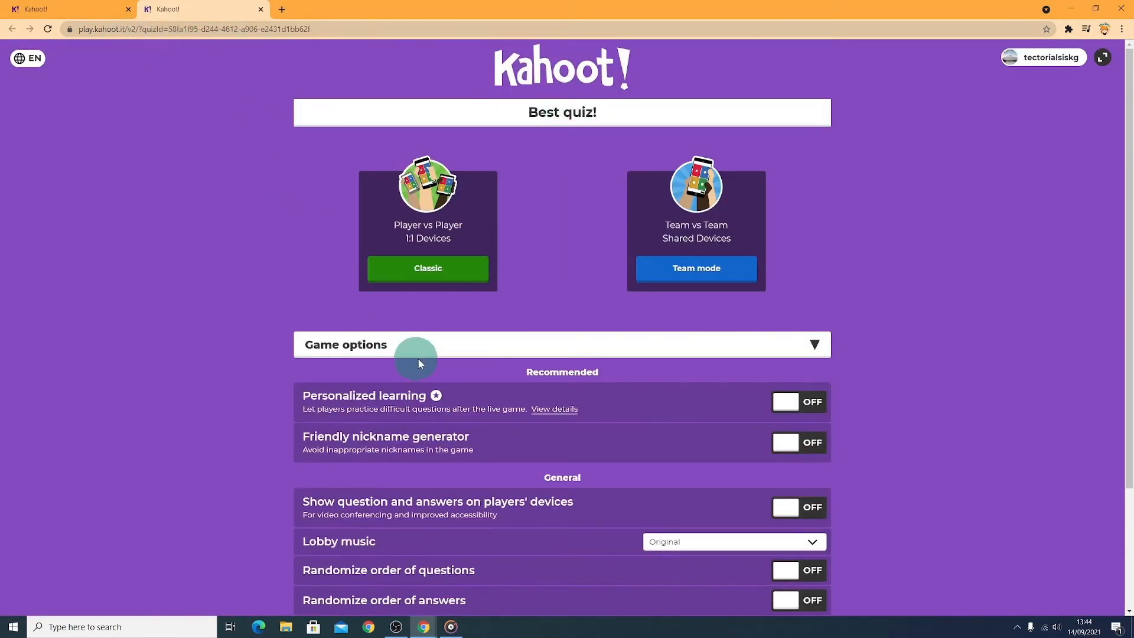
# Try to turn on personalized learning for the live game, declining the Premium free trial.
pyautogui.click(826, 400)
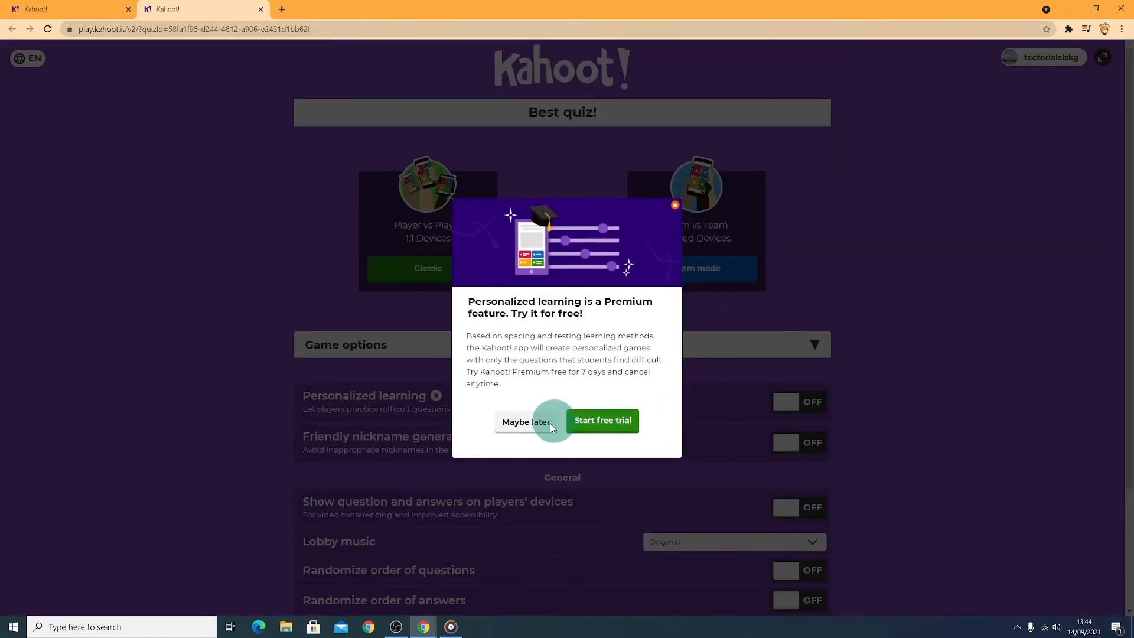
pyautogui.click(527, 420)
pyautogui.click(827, 400)
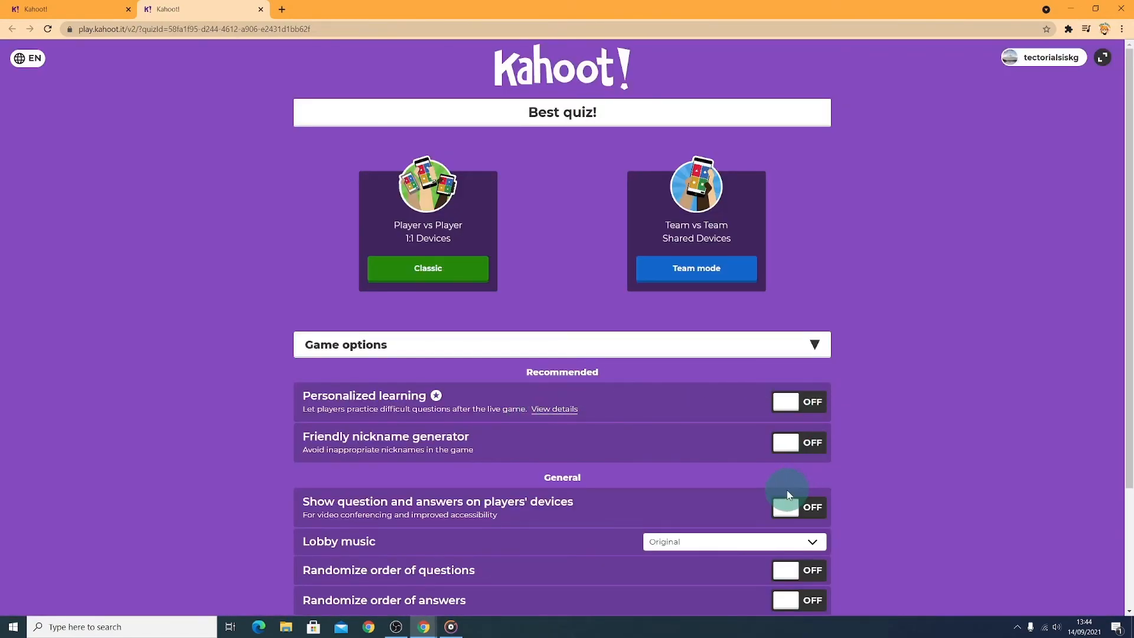
# Look over the remaining game options, leave them unchanged, and launch the live game in Classic player-versus-player mode.
pyautogui.scroll(-3, 784, 490)
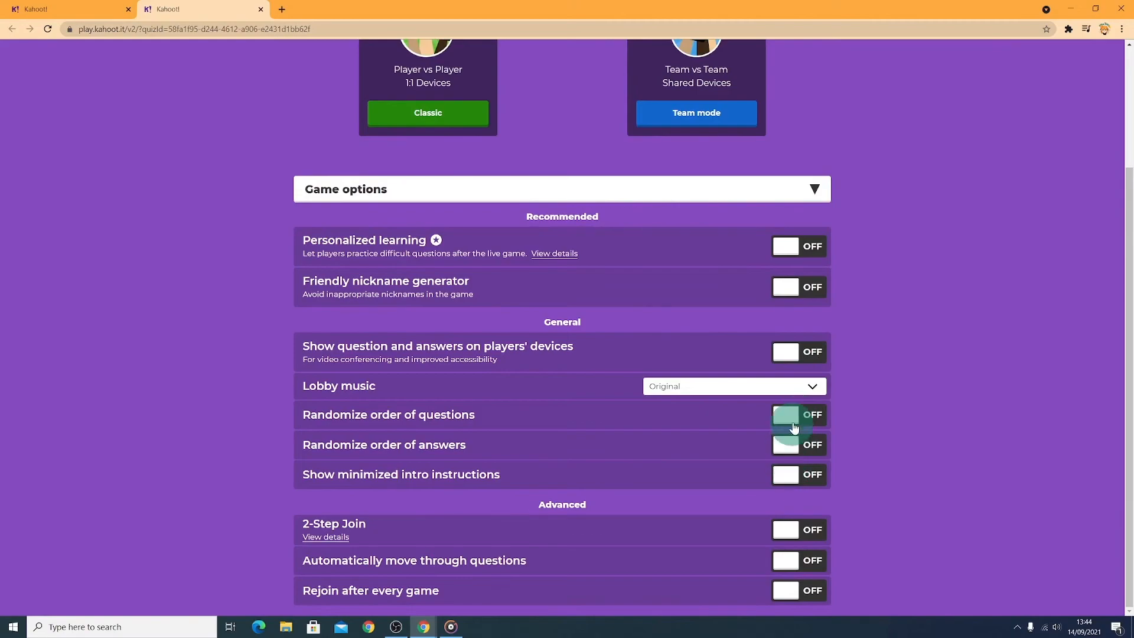
pyautogui.scroll(3, 547, 286)
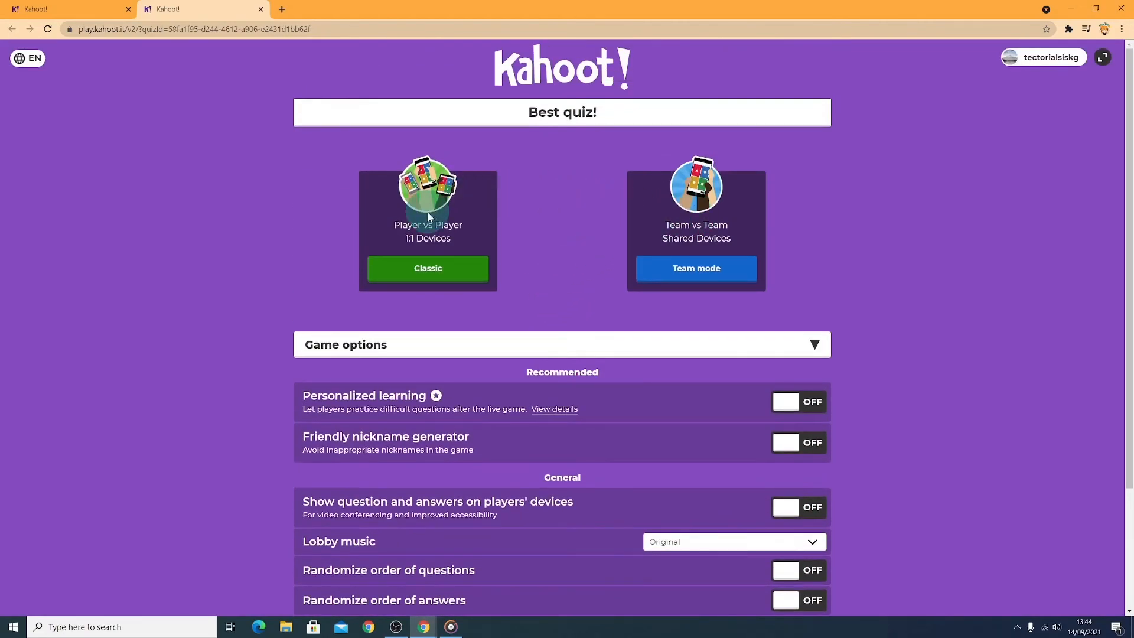
pyautogui.click(438, 269)
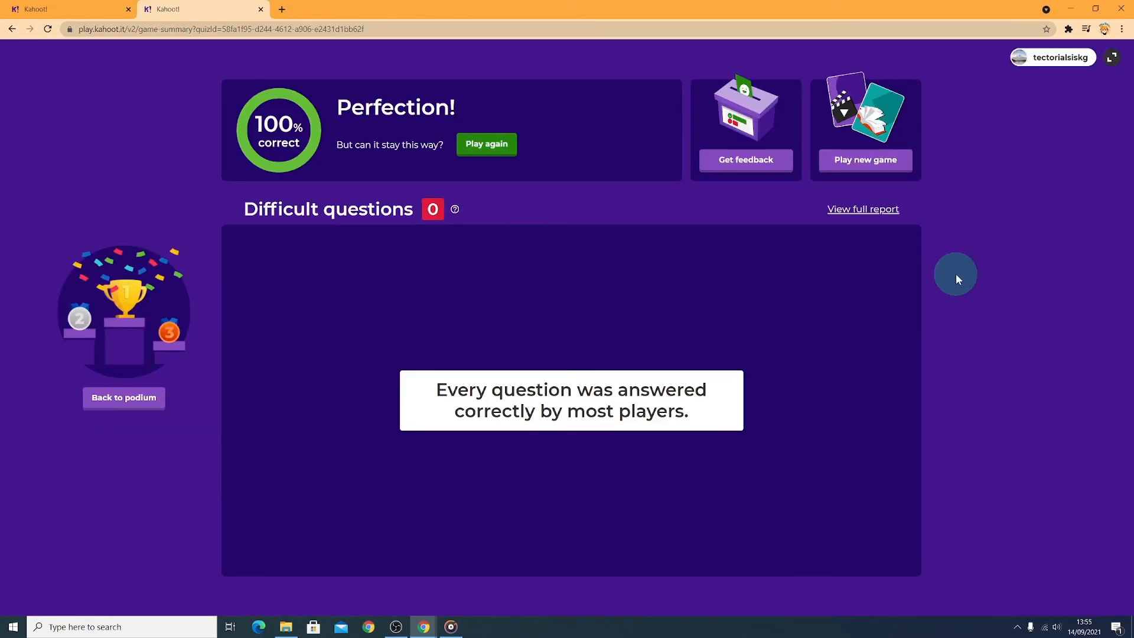
# Return to the reports list, open the finished live game report for Best quiz!, and review its summary.
pyautogui.click(76, 11)
pyautogui.click(362, 65)
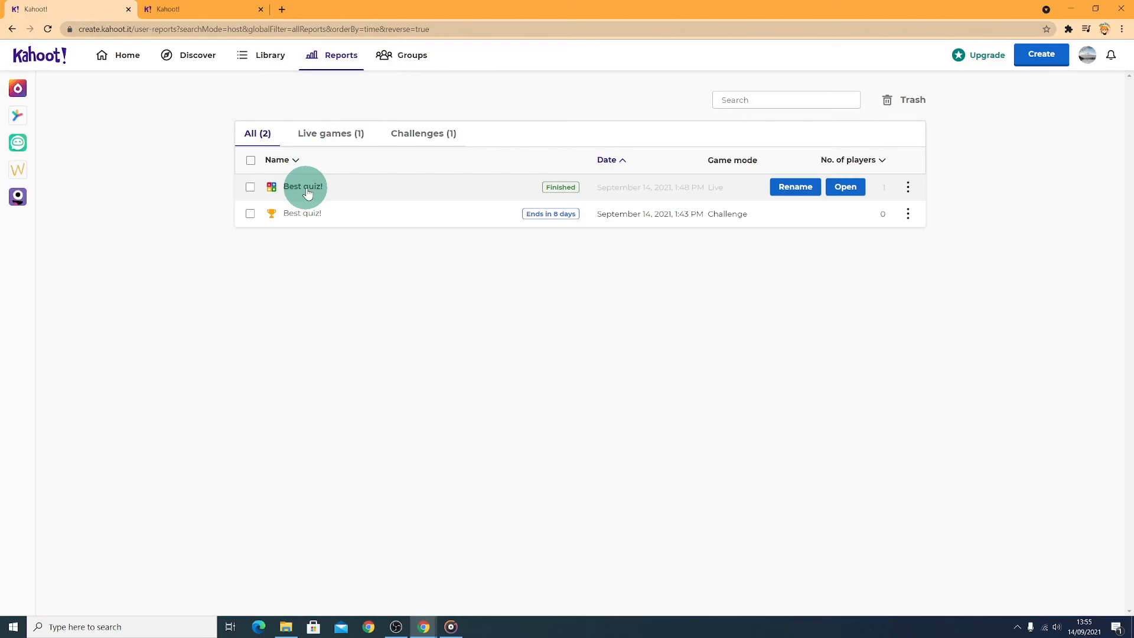
pyautogui.click(842, 187)
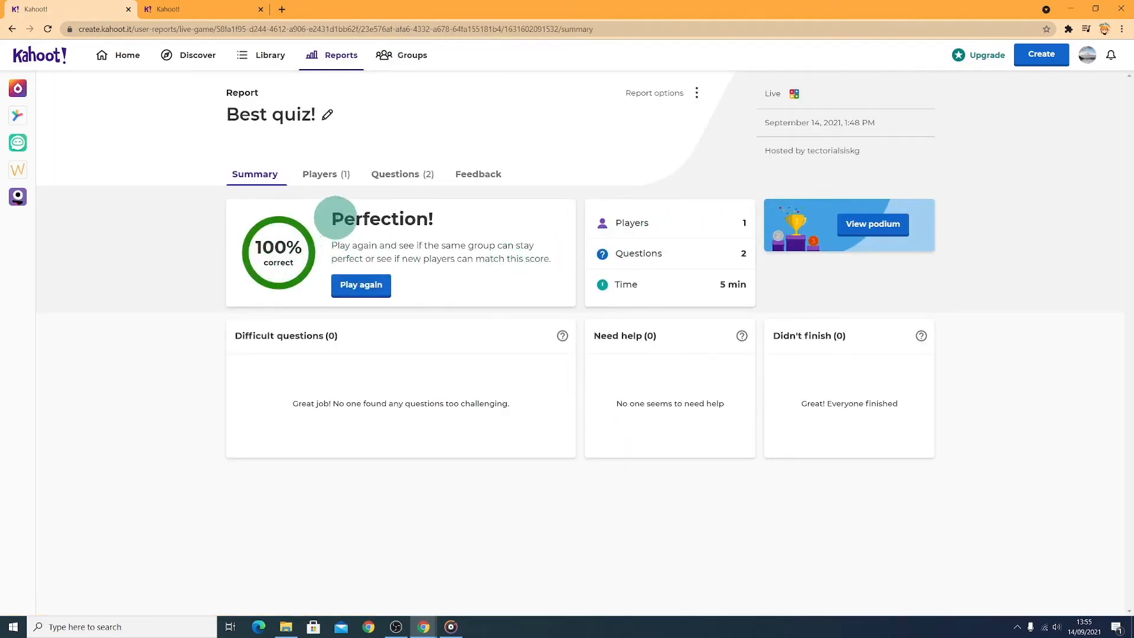
pyautogui.moveTo(335, 219); pyautogui.dragTo(422, 218)
pyautogui.click(417, 218)
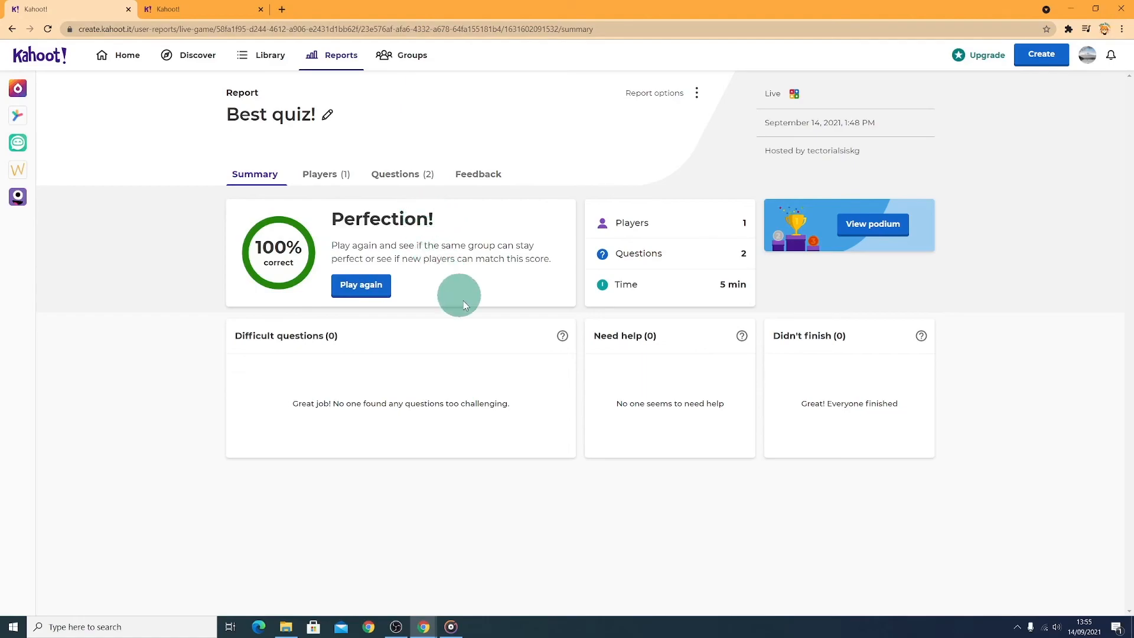